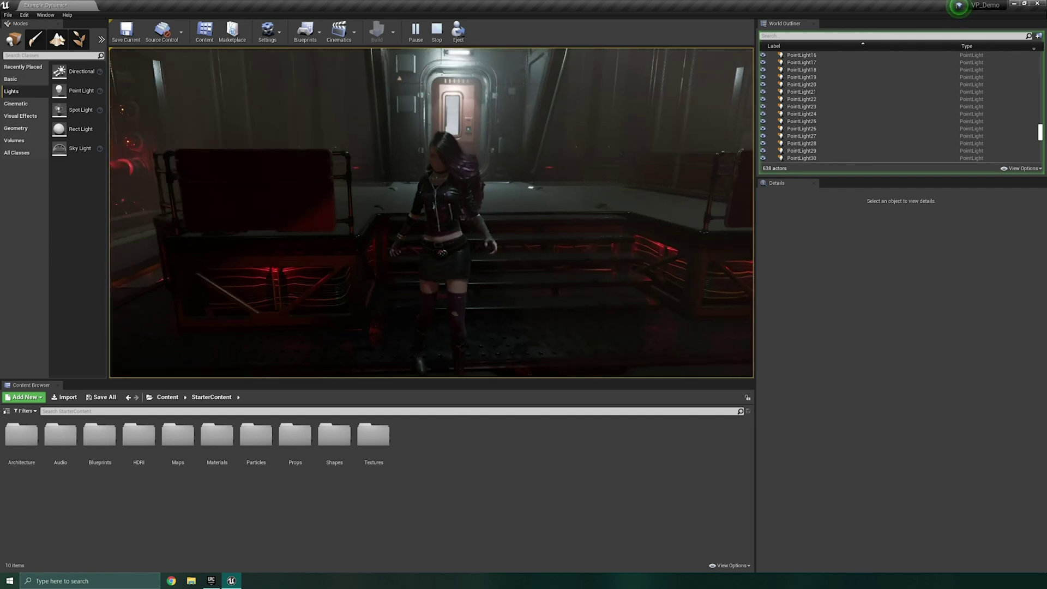
End the Play-in-Editor session of the sci-fi corridor level with Esc.
{"action": "key", "text": "Escape"}
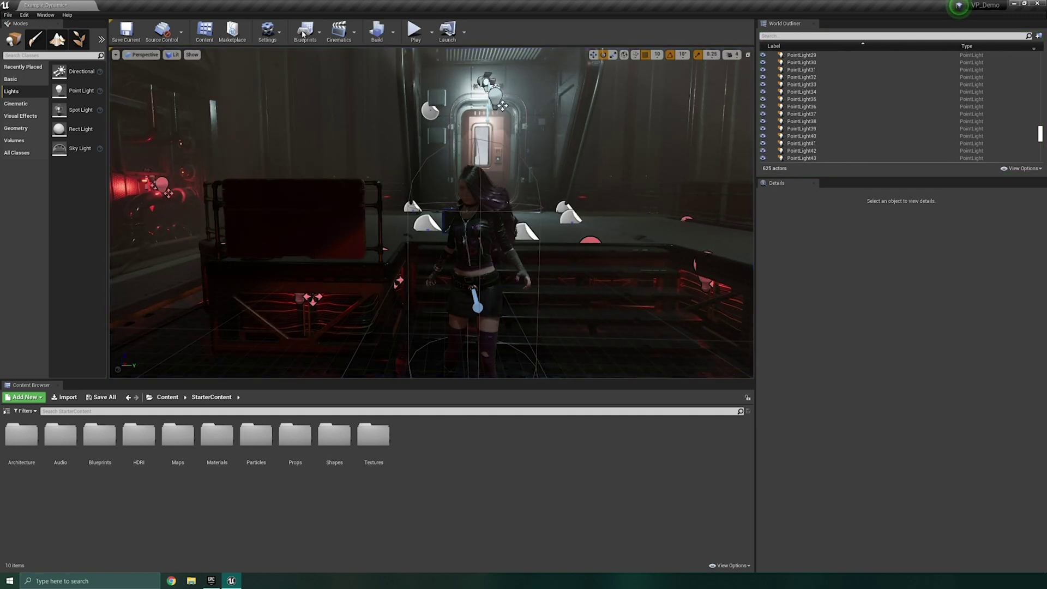
Enable the beta VirtualCamera plugin under Virtual Production in Plugins, accepting the beta warning.
{"action": "left_click", "coordinate": [273, 43]}
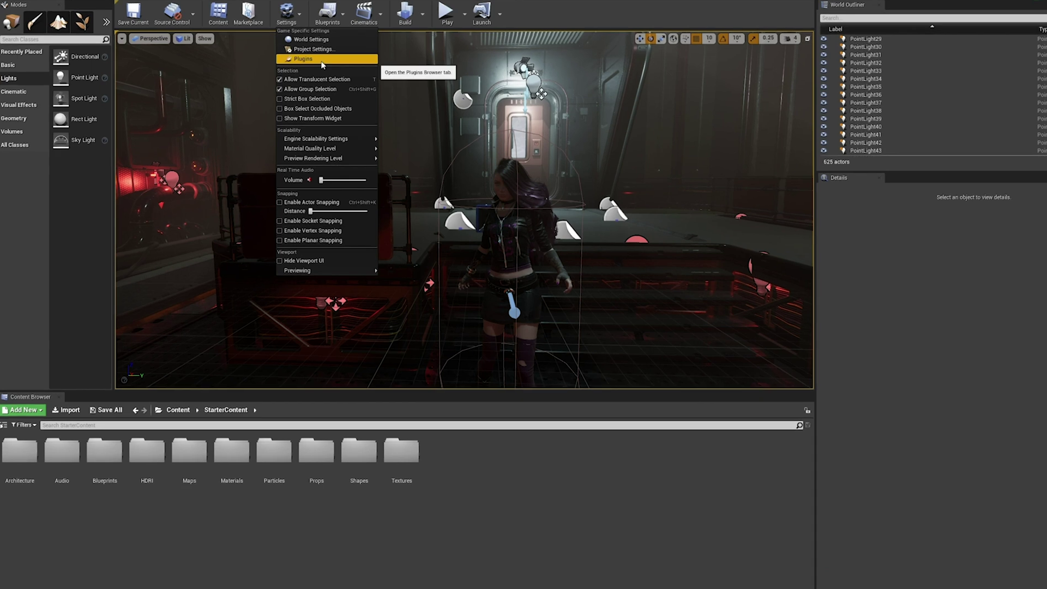
{"action": "left_click", "coordinate": [327, 43]}
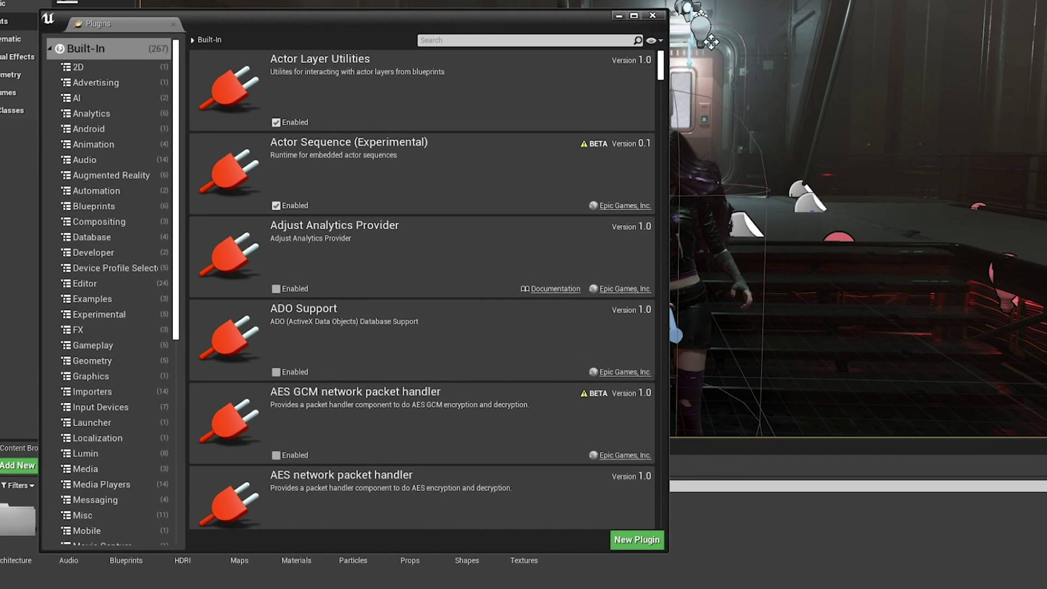
{"action": "scroll", "coordinate": [123, 360], "scroll_direction": "down", "scroll_amount": 3}
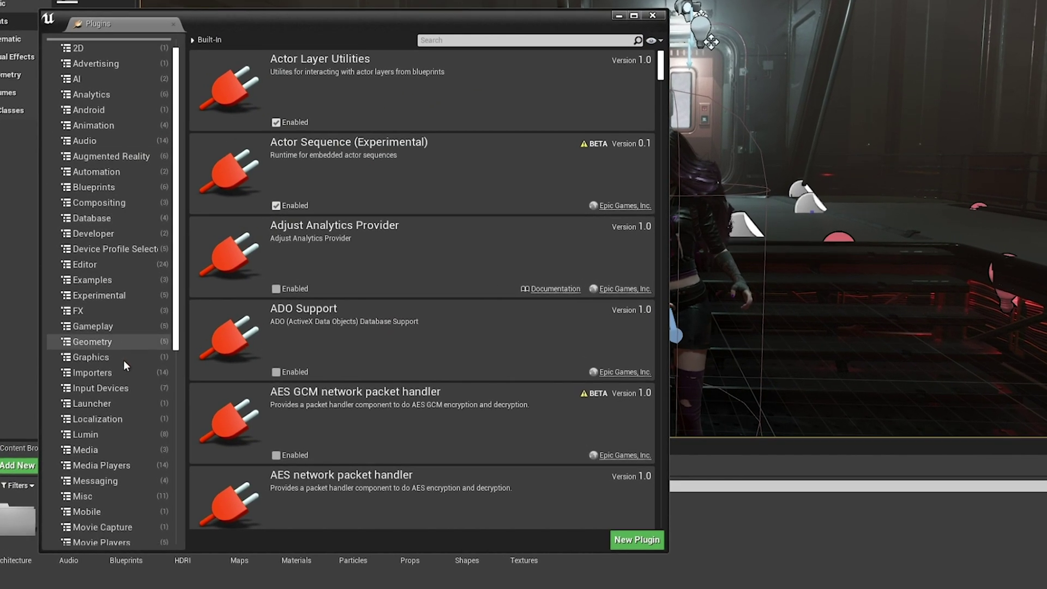
{"action": "scroll", "coordinate": [132, 355], "scroll_direction": "down", "scroll_amount": 10}
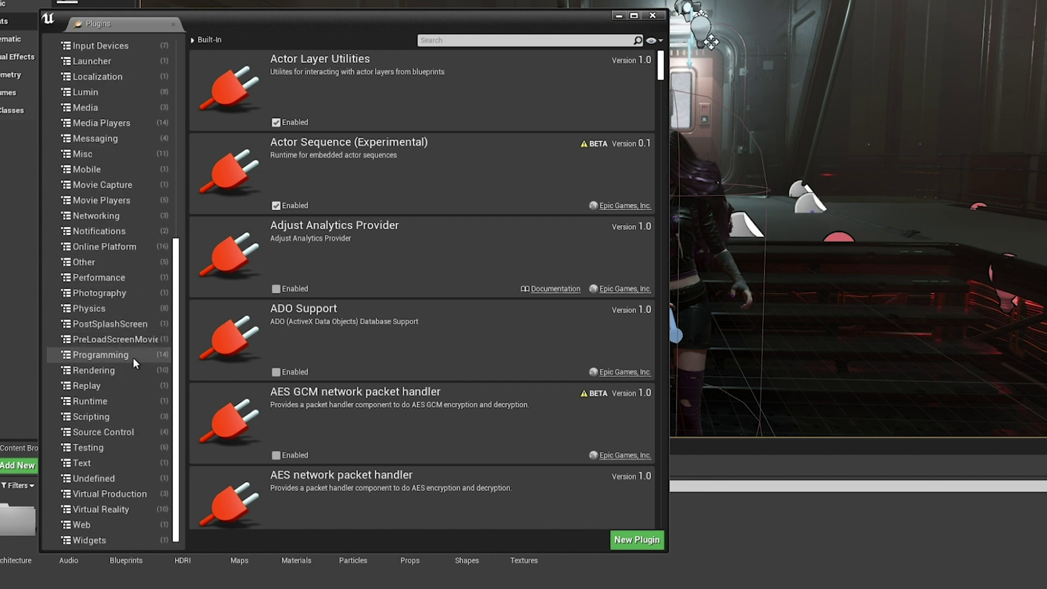
{"action": "left_click", "coordinate": [109, 491]}
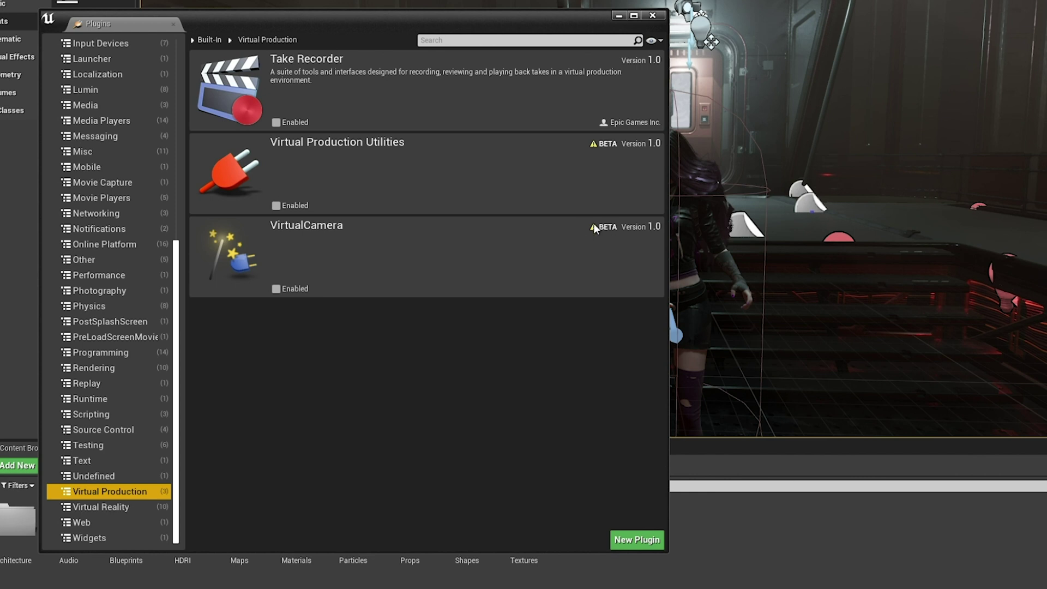
{"action": "left_click", "coordinate": [276, 289]}
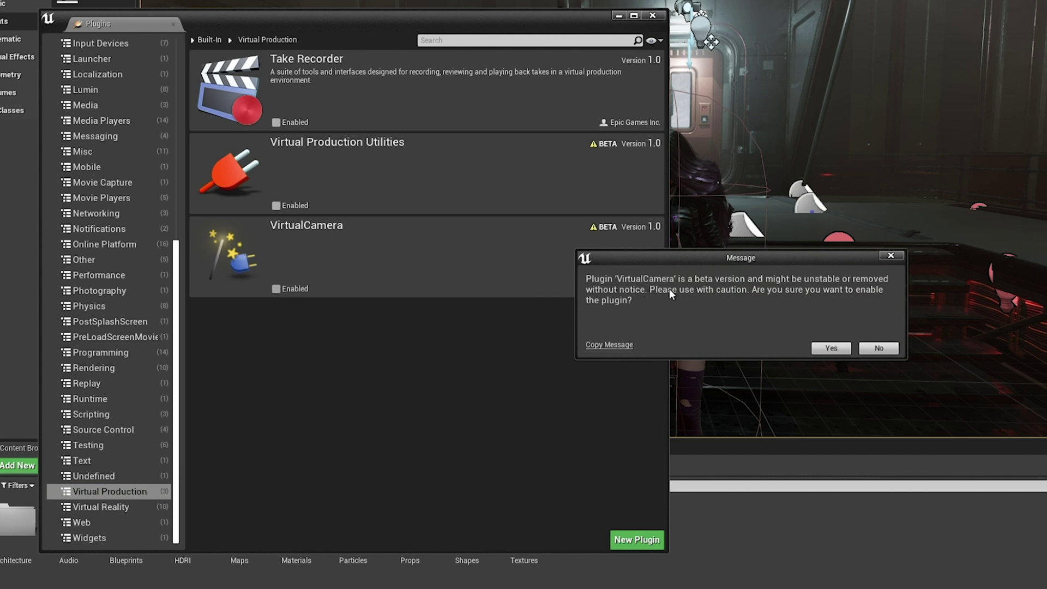
{"action": "left_click", "coordinate": [830, 349]}
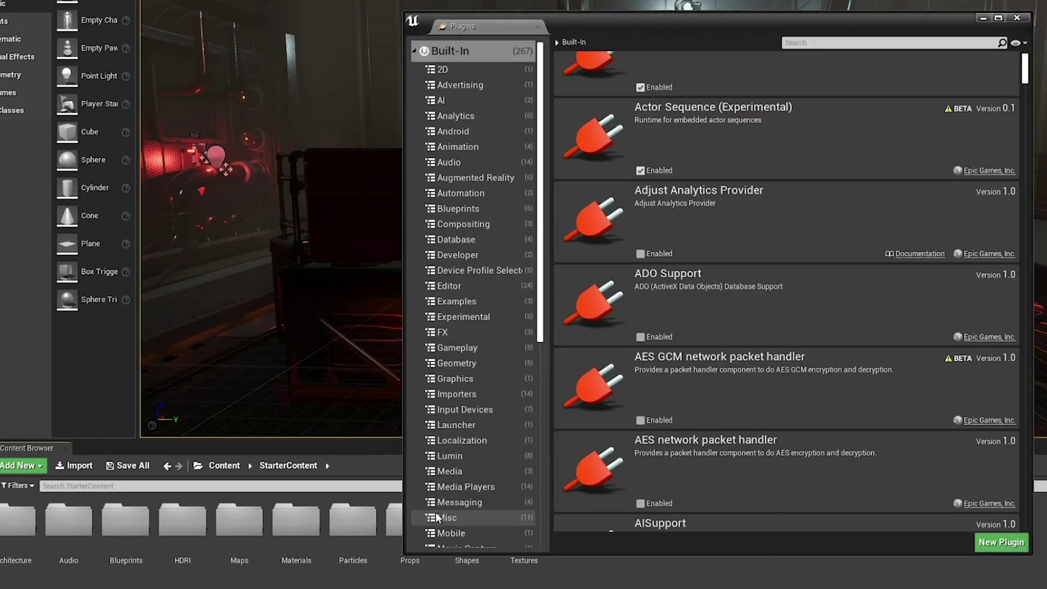
Enable the Apple ARKit plugin under Augmented Reality, then restart the editor to apply the plugins.
{"action": "scroll", "coordinate": [465, 441], "scroll_direction": "down", "scroll_amount": 8}
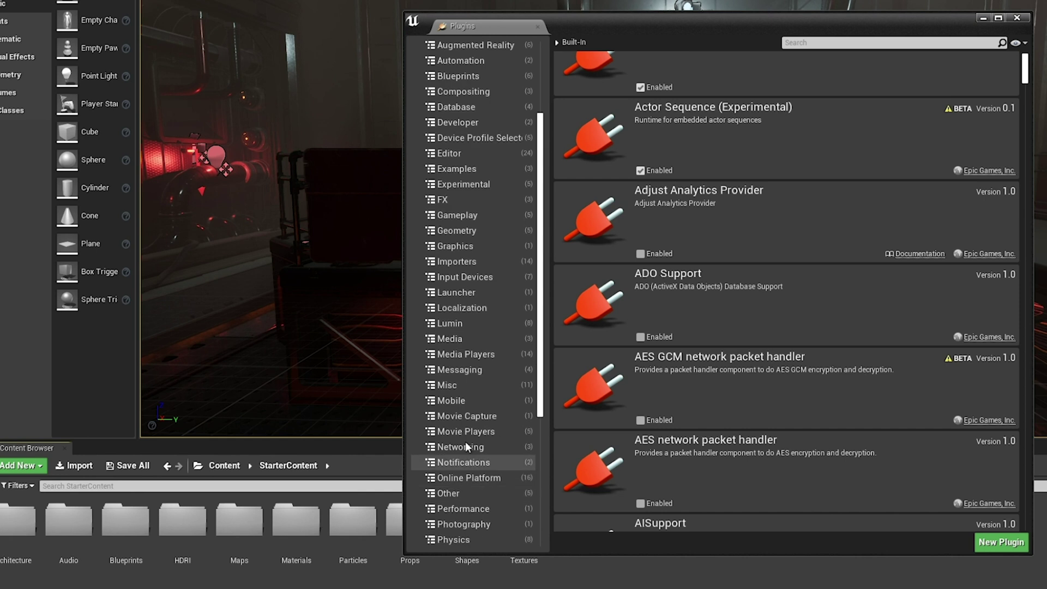
{"action": "scroll", "coordinate": [476, 401], "scroll_direction": "down", "scroll_amount": 2}
{"action": "left_click", "coordinate": [474, 493]}
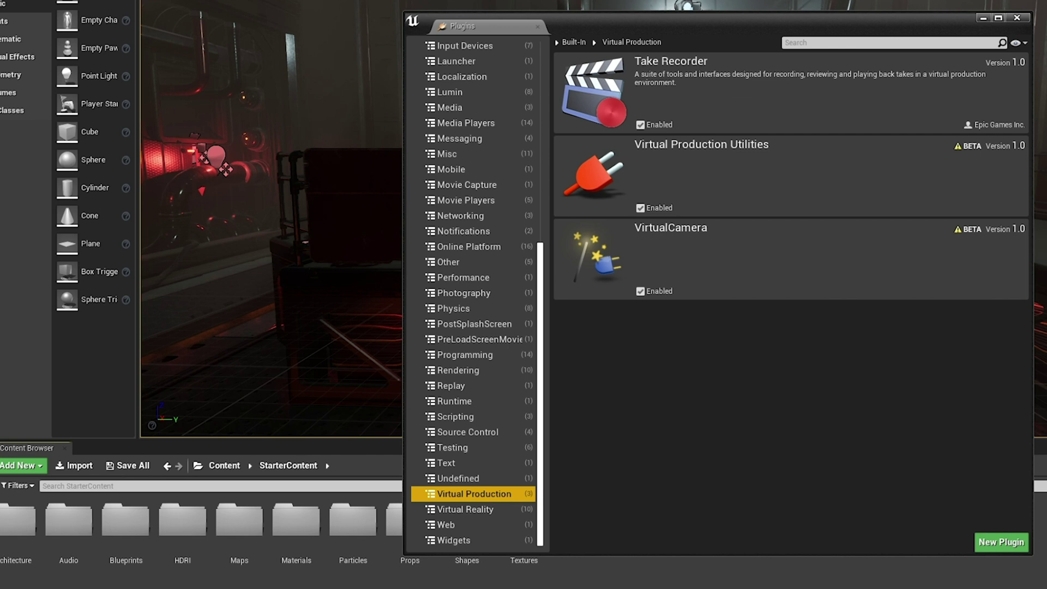
{"action": "scroll", "coordinate": [507, 150], "scroll_direction": "up", "scroll_amount": 5}
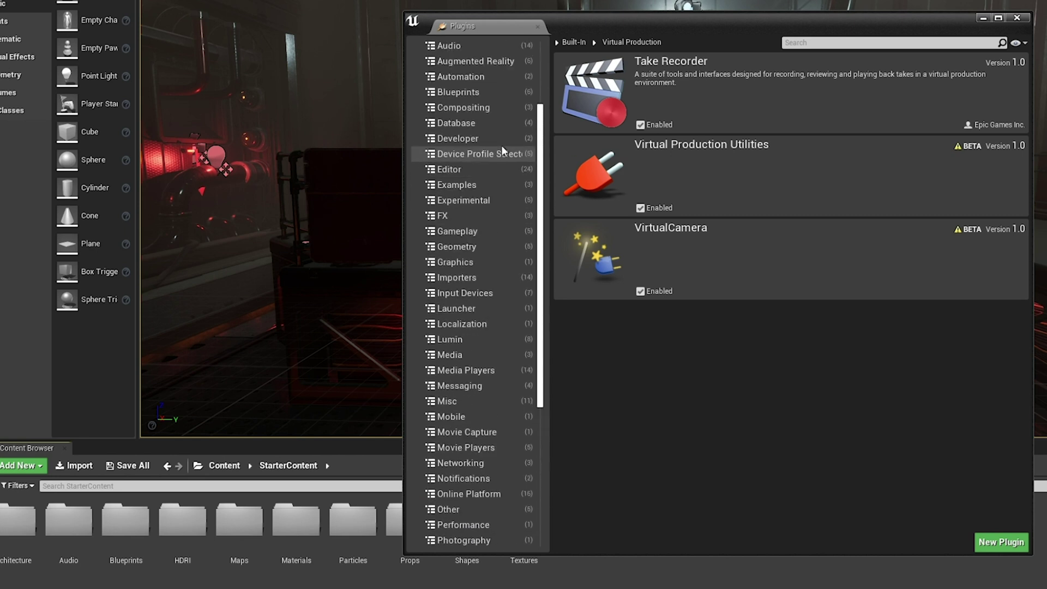
{"action": "scroll", "coordinate": [496, 139], "scroll_direction": "up", "scroll_amount": 2}
{"action": "left_click", "coordinate": [472, 136]}
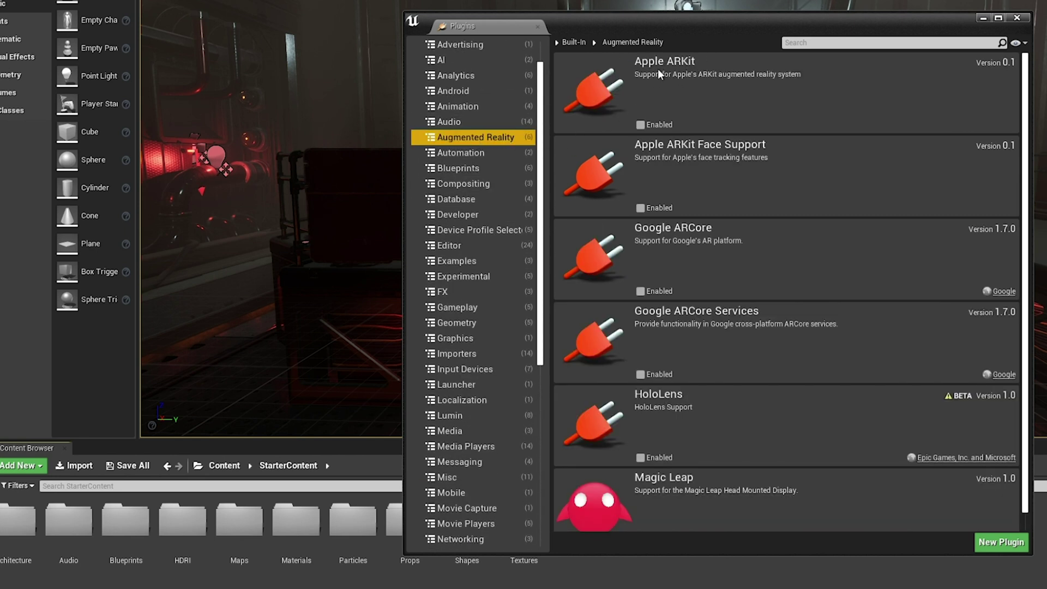
{"action": "left_click", "coordinate": [641, 125]}
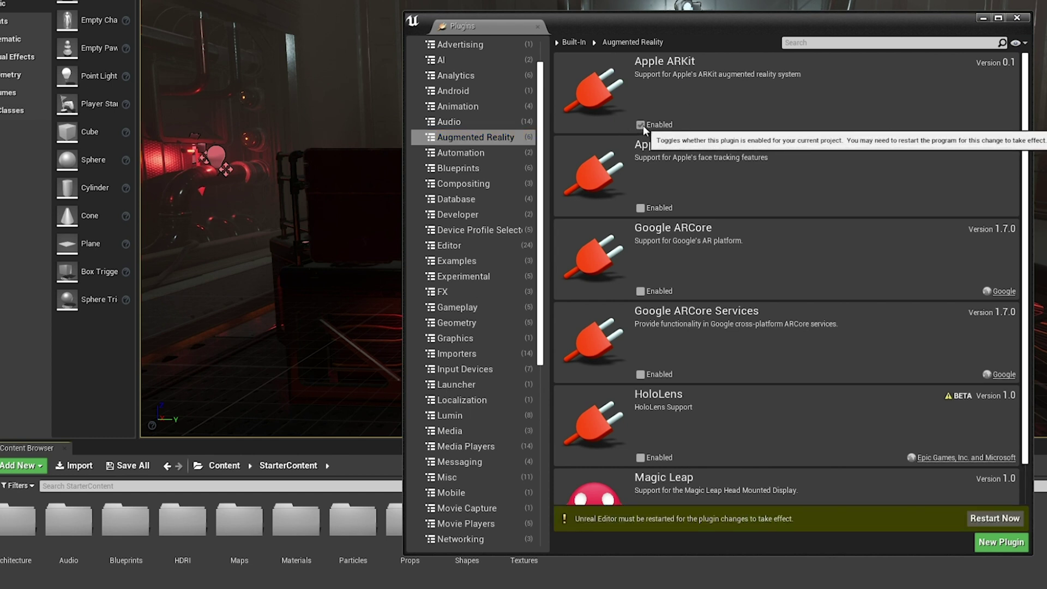
{"action": "left_click", "coordinate": [461, 277]}
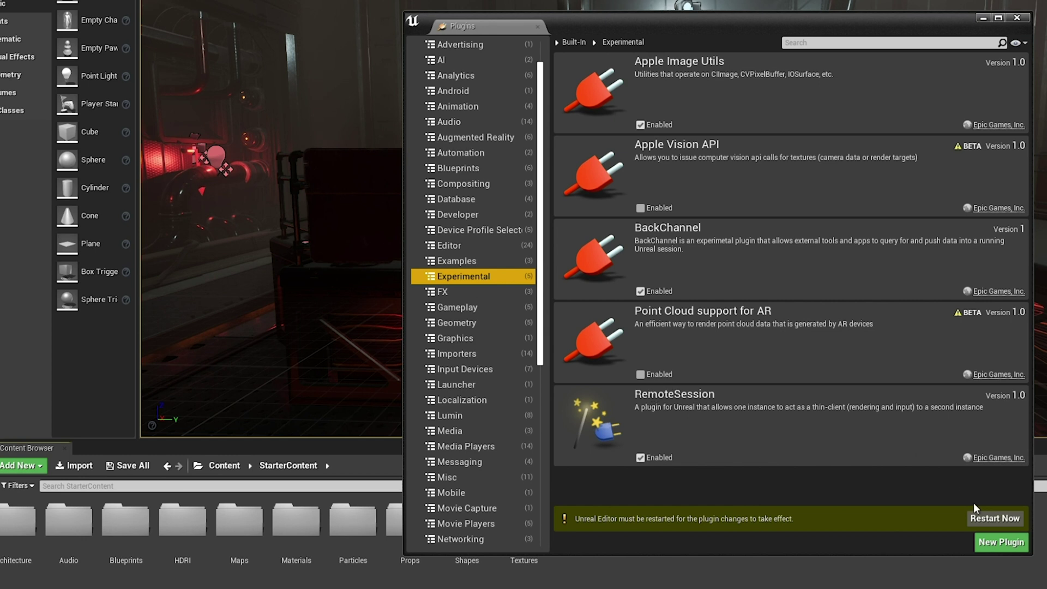
{"action": "left_click", "coordinate": [984, 516]}
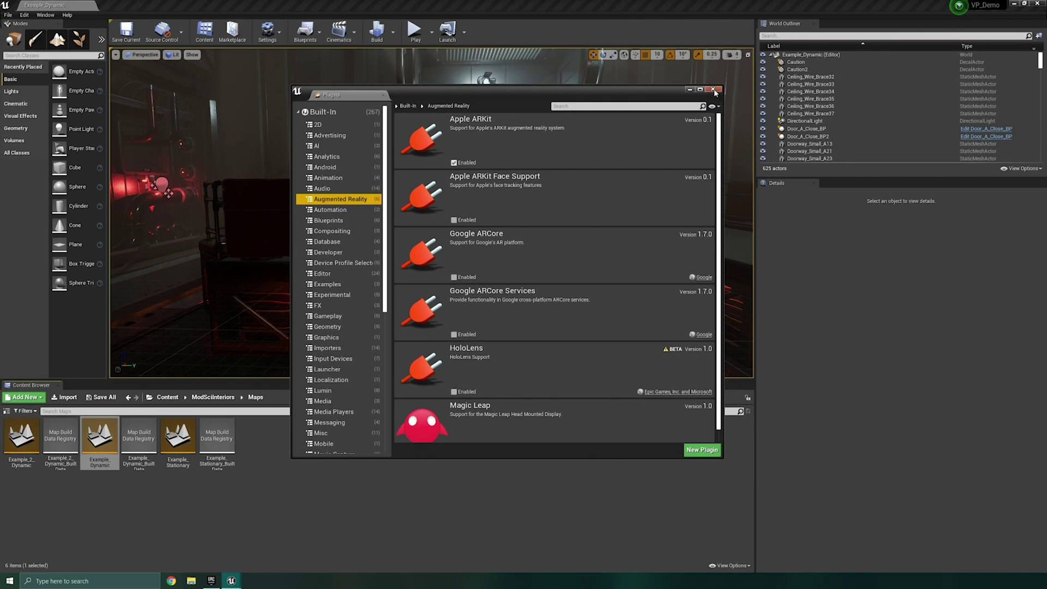
Close the Plugins window to return to the sci-fi corridor level.
{"action": "left_click", "coordinate": [924, 40]}
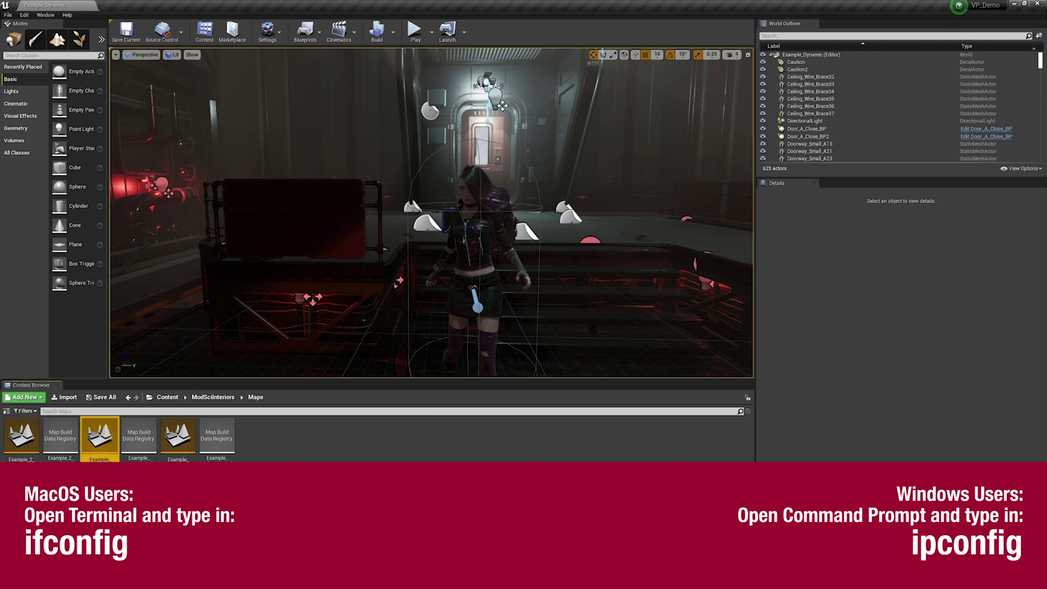
{"action": "key", "text": "super"}
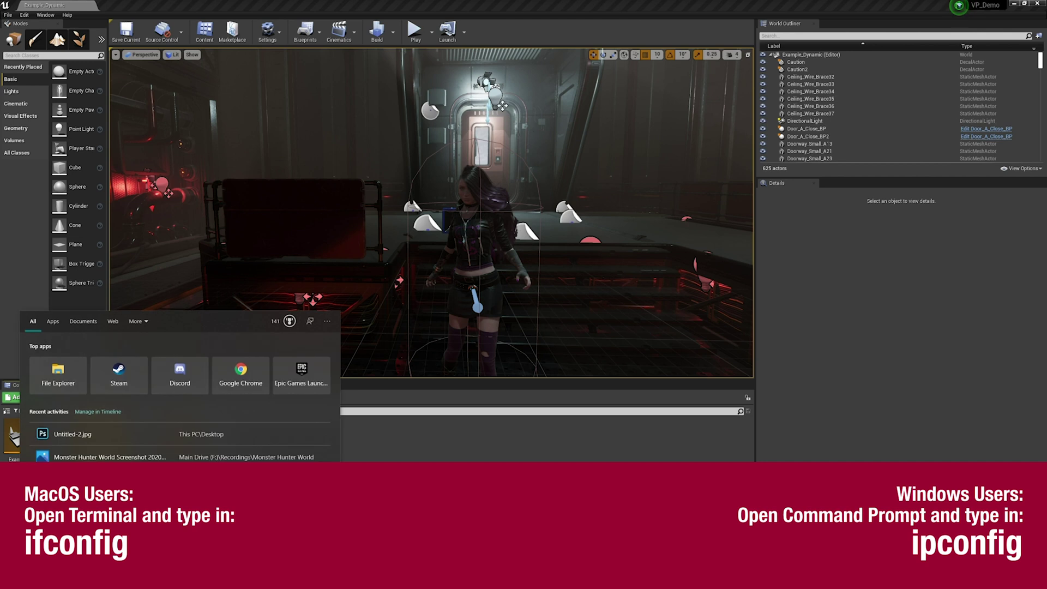
{"action": "type", "text": "command"}
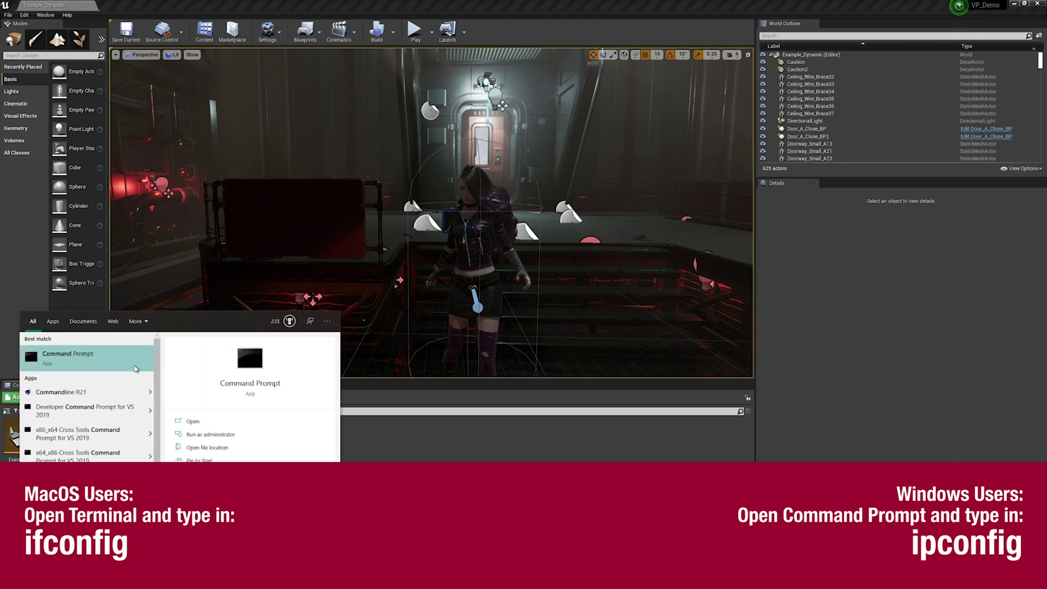
{"action": "left_click", "coordinate": [99, 357]}
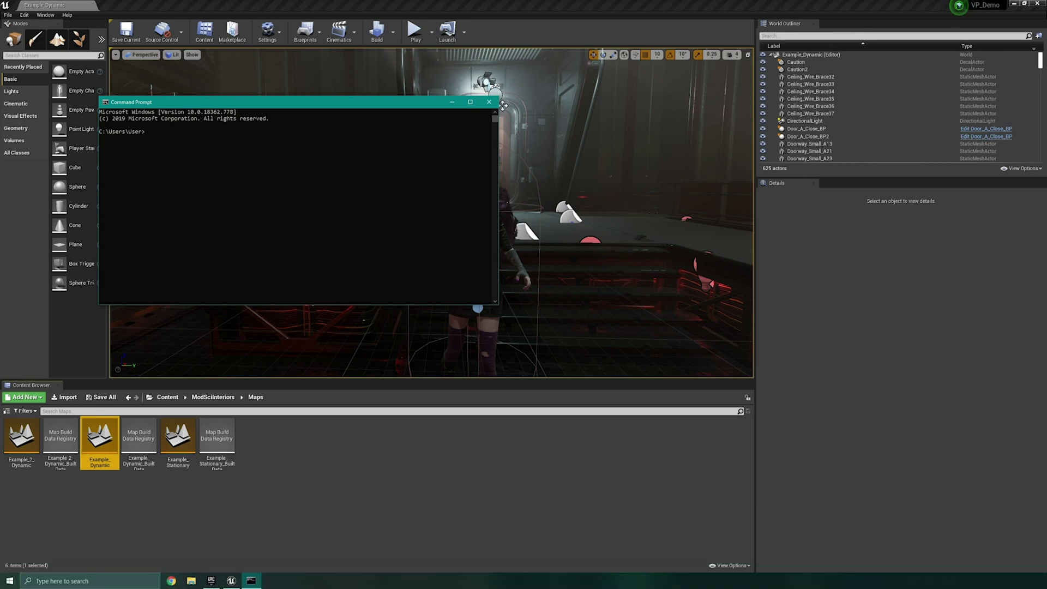
{"action": "type", "text": "IPCONFIG"}
{"action": "key", "text": "Return"}
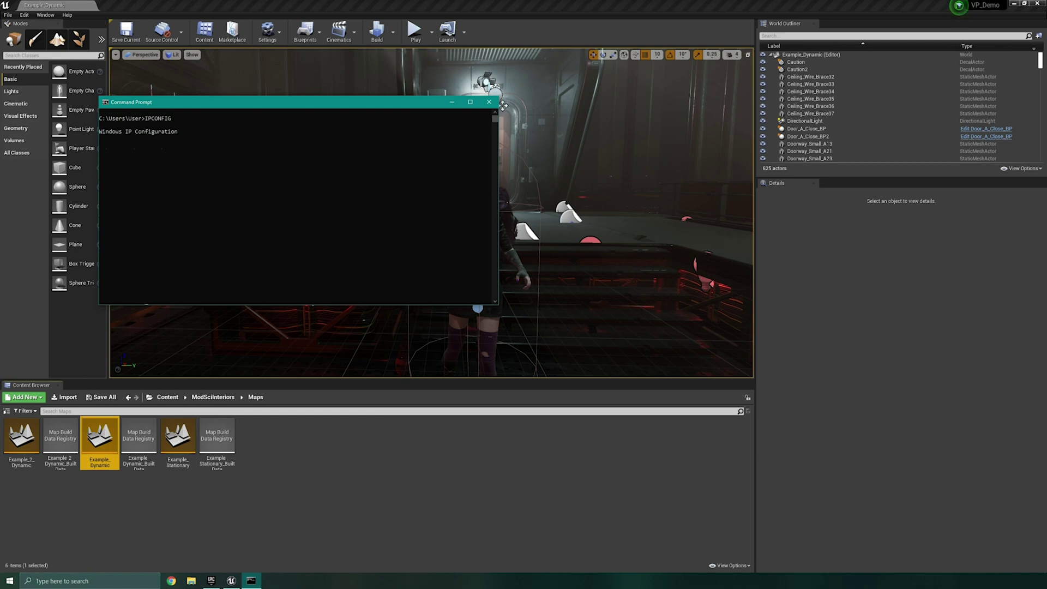
{"action": "left_click", "coordinate": [502, 104]}
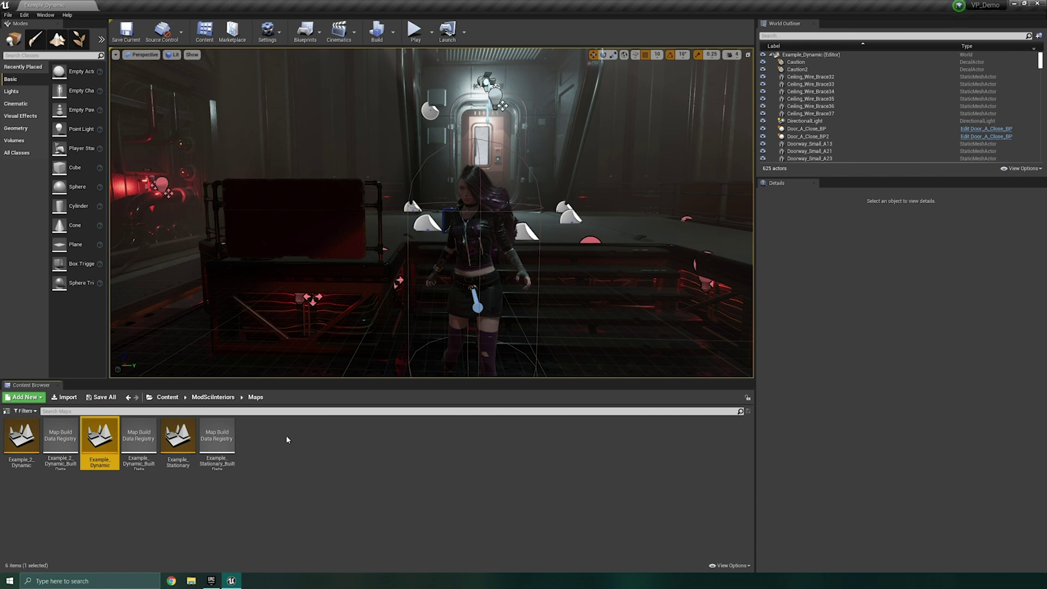
In World Settings, choose VirtualCameraGameMode as the level's GameMode Override.
{"action": "left_click", "coordinate": [281, 42]}
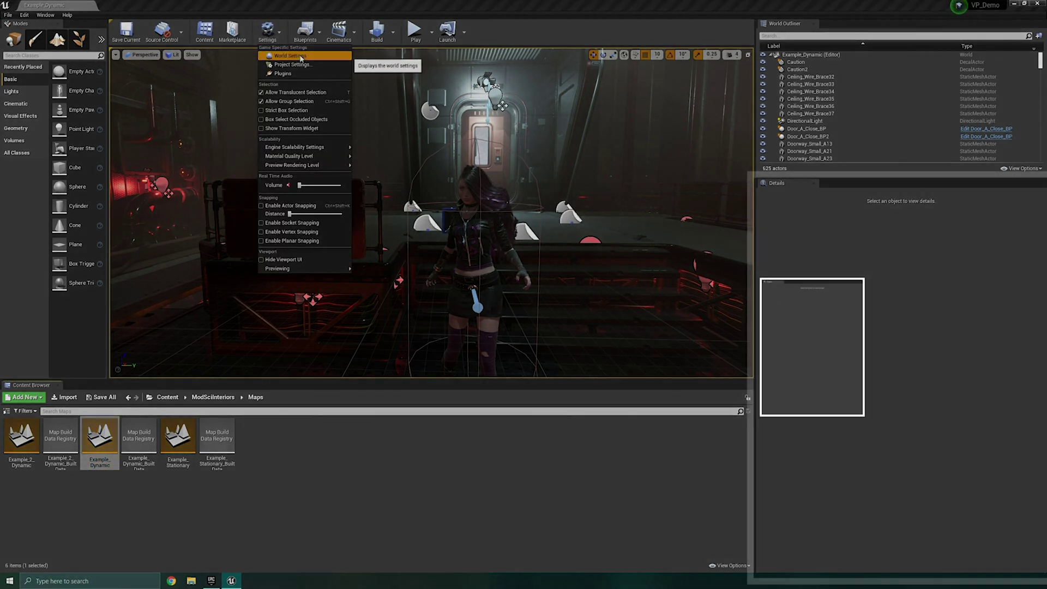
{"action": "left_click", "coordinate": [289, 52]}
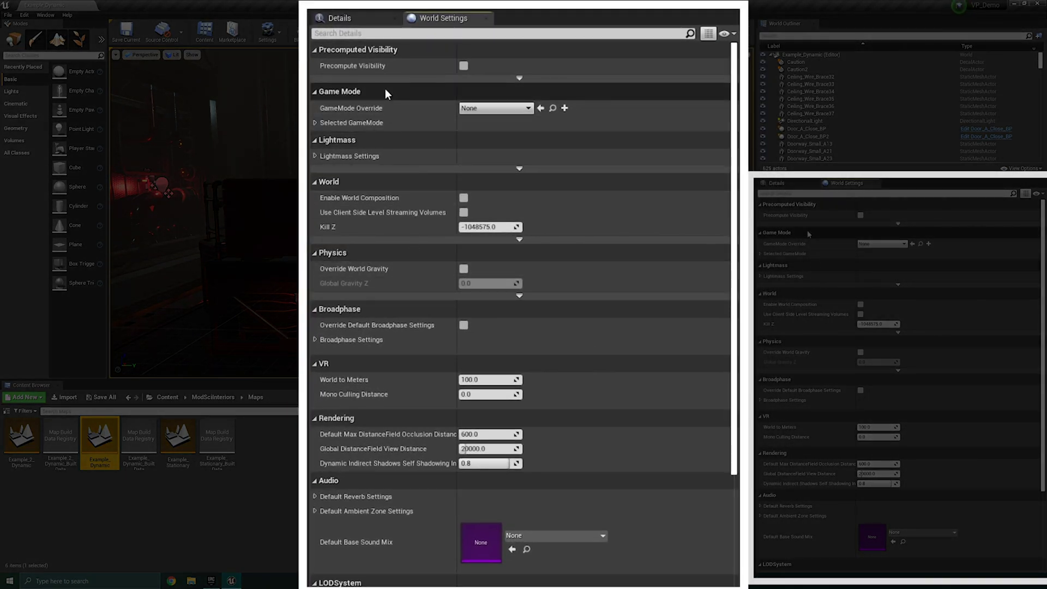
{"action": "left_click", "coordinate": [489, 109]}
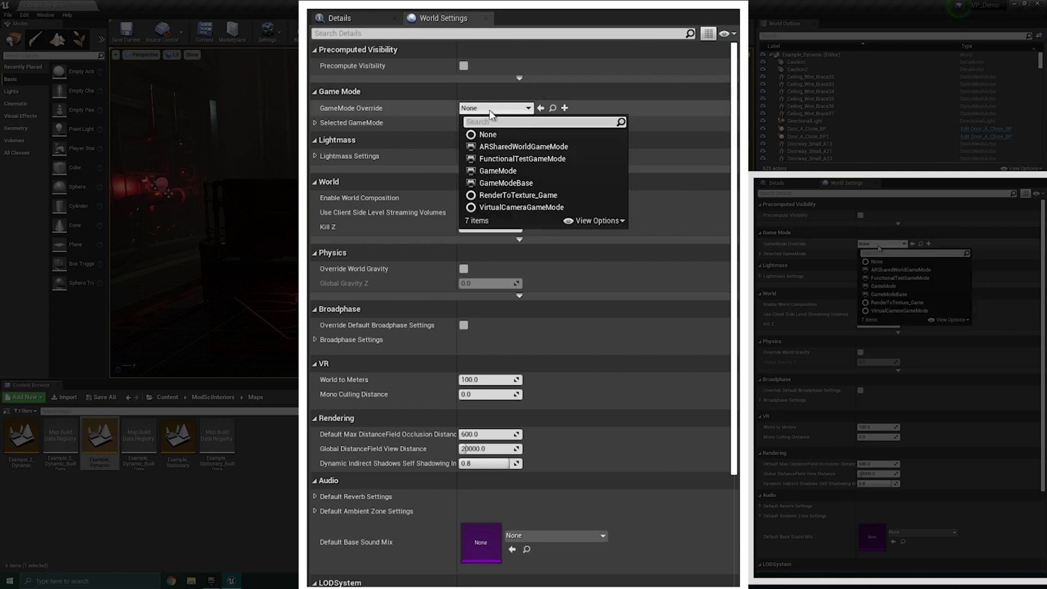
{"action": "left_click", "coordinate": [512, 208]}
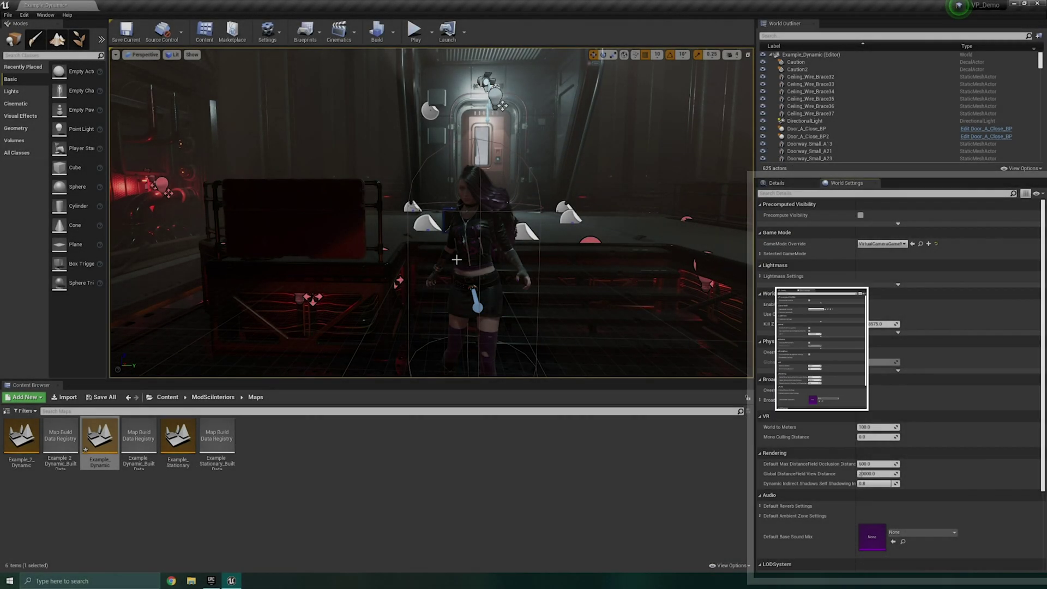
{"action": "left_click", "coordinate": [338, 448]}
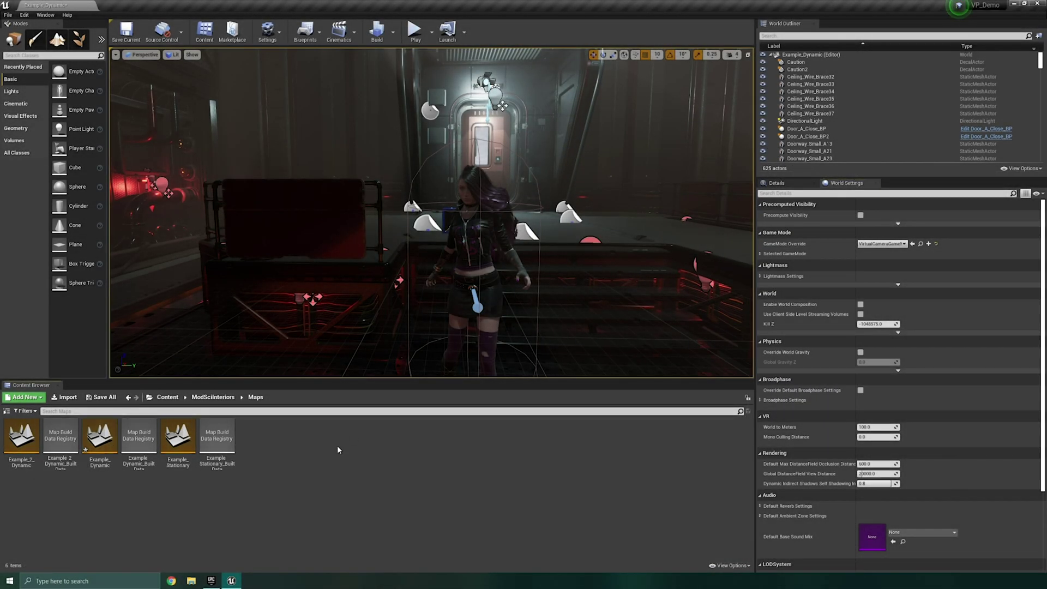
Browse to Documents > Unreal Projects > VP_Demo > Config and open DefaultEngine.ini with Notepad.
{"action": "left_click", "coordinate": [189, 582]}
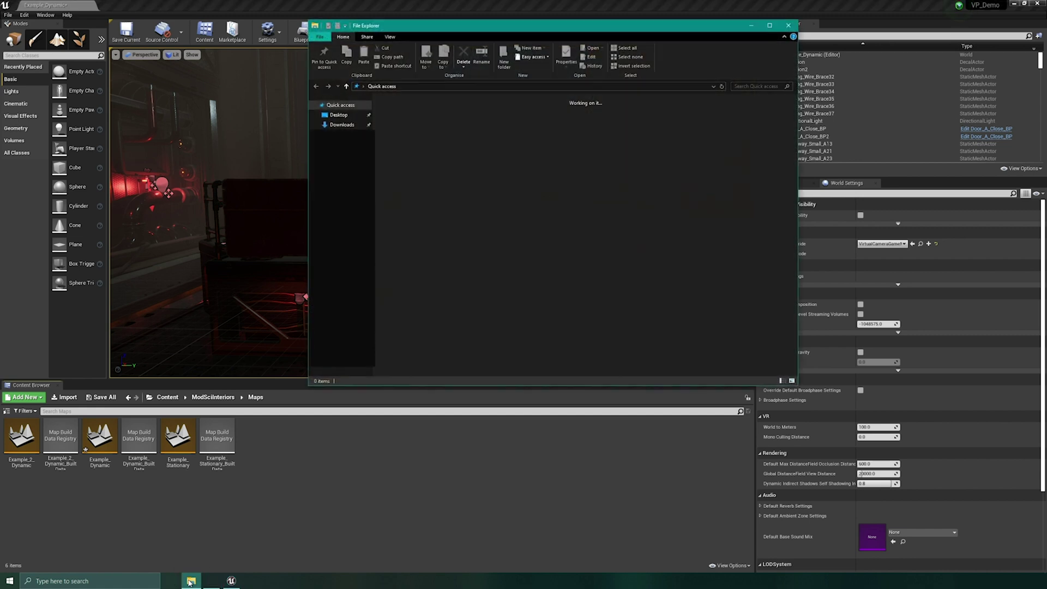
{"action": "double_click", "coordinate": [605, 117]}
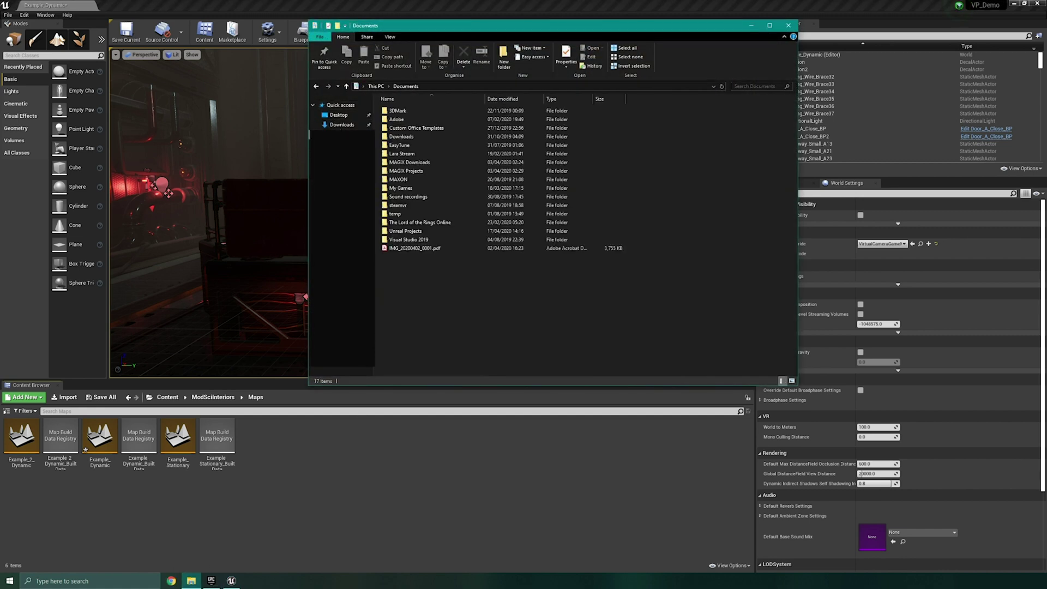
{"action": "double_click", "coordinate": [417, 231]}
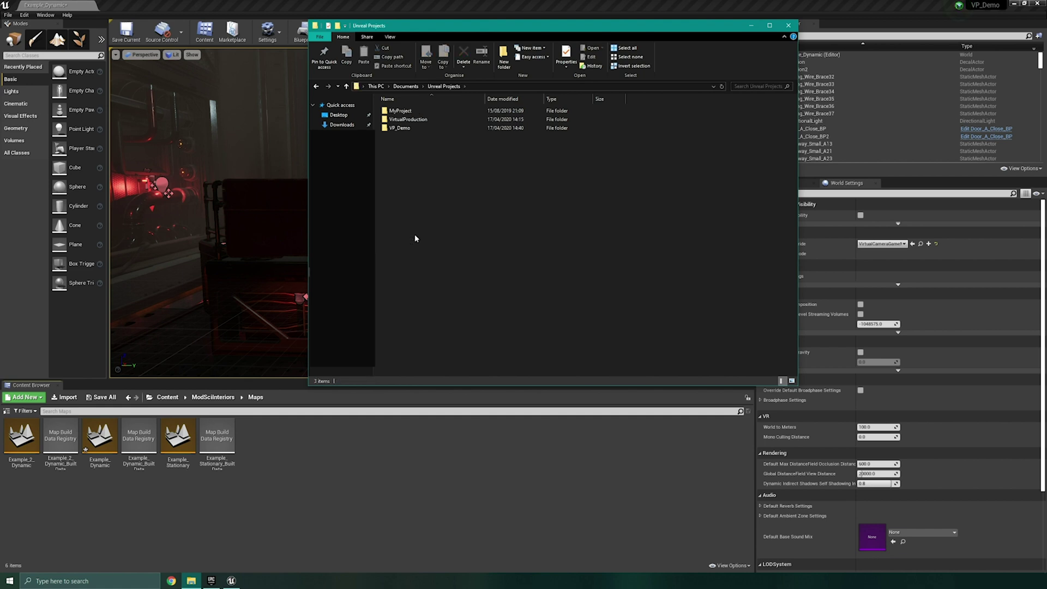
{"action": "double_click", "coordinate": [407, 128]}
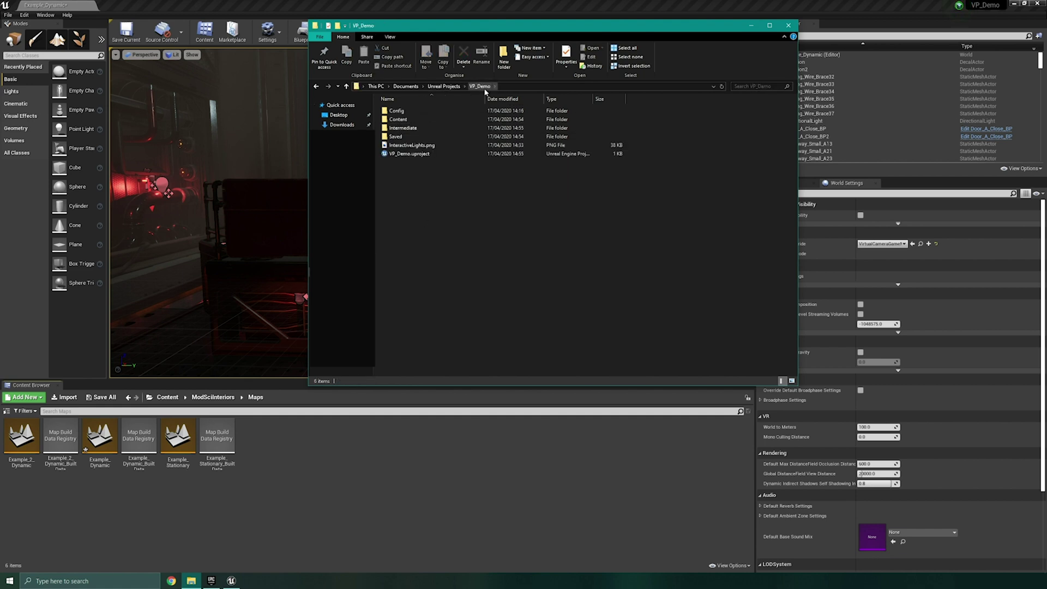
{"action": "double_click", "coordinate": [398, 112]}
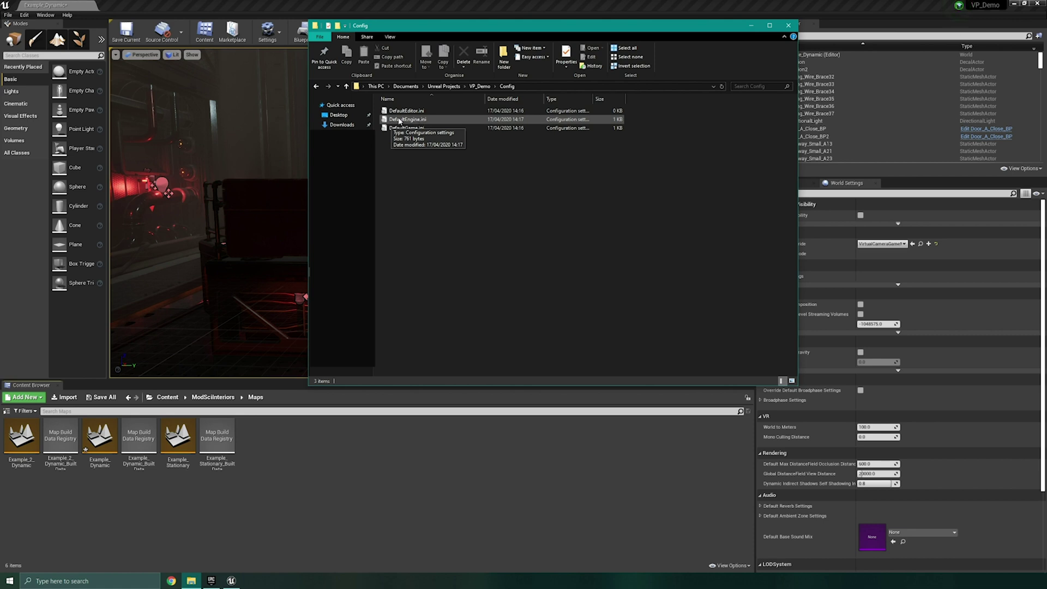
{"action": "right_click", "coordinate": [400, 121]}
{"action": "mouse_move", "coordinate": [472, 186]}
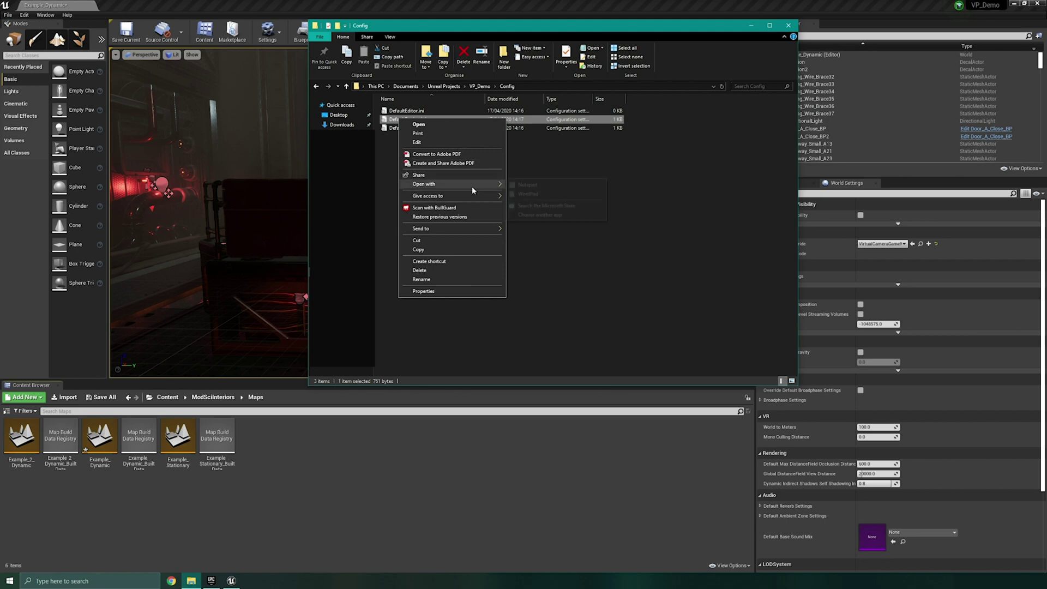
{"action": "left_click", "coordinate": [537, 185]}
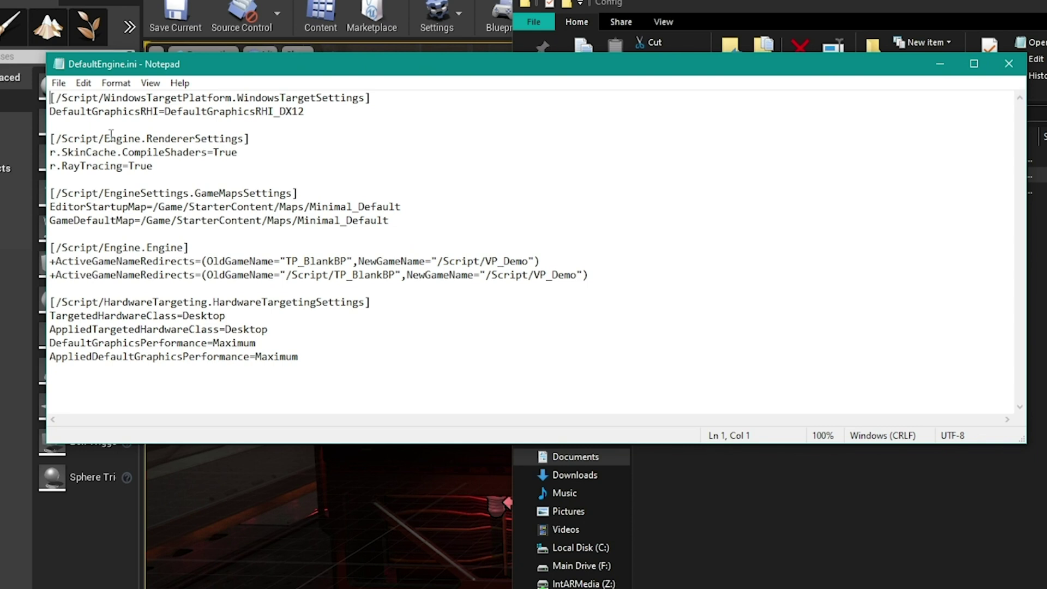
Append [RemoteSession] with +Channels=(Name=FRemoteSessionFrameBufferChannel,Mode=Write) at the end of the file.
{"action": "left_click_drag", "start_coordinate": [201, 111], "coordinate": [329, 369]}
{"action": "left_click", "coordinate": [301, 381]}
{"action": "key", "text": "Return"}
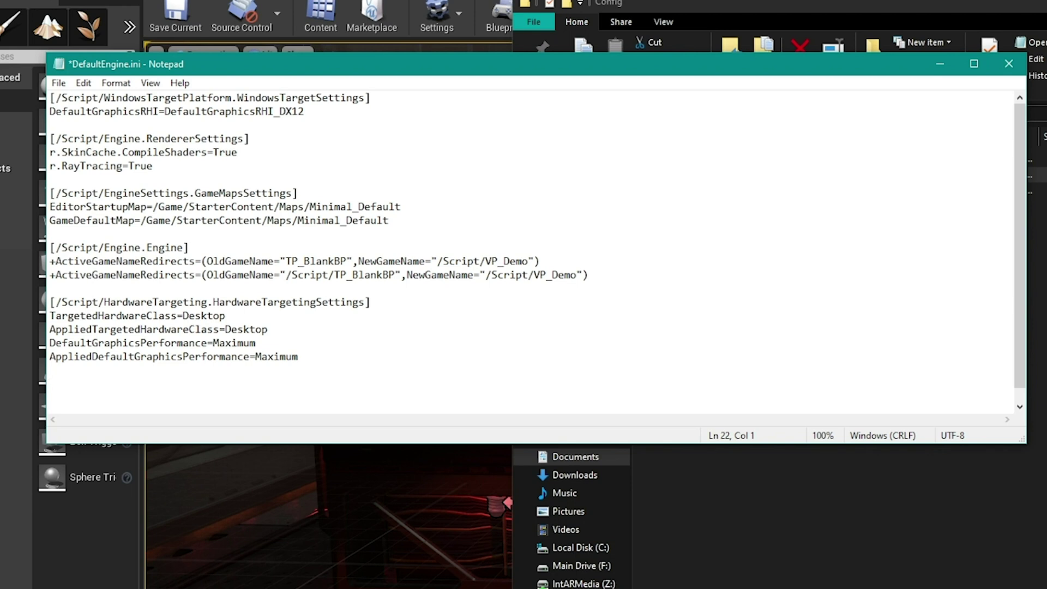
{"action": "type", "text": "[RemoteSession]"}
{"action": "key", "text": "Return"}
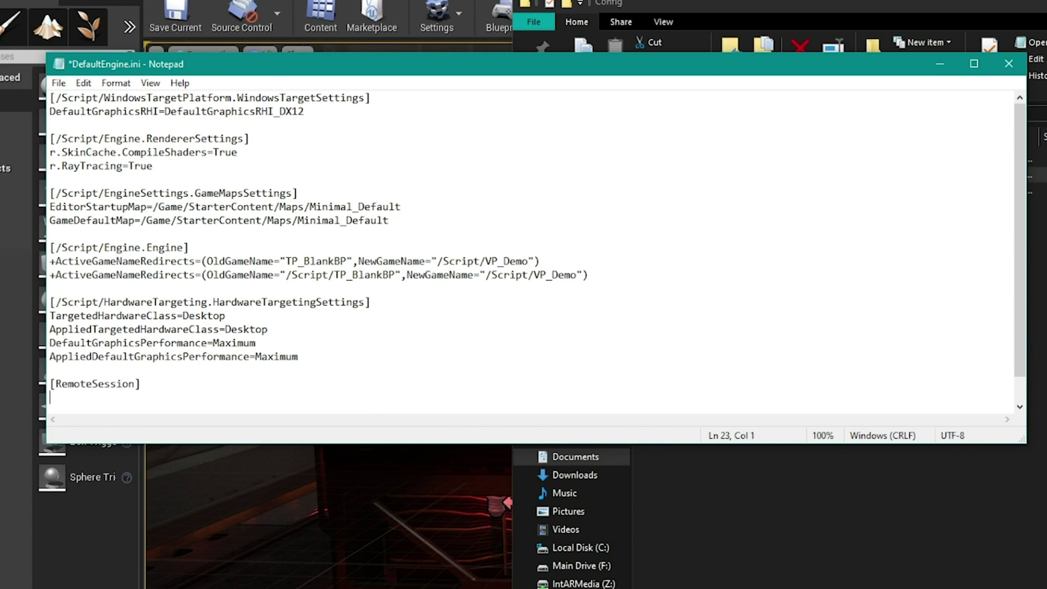
{"action": "type", "text": "+Channels=(Name"}
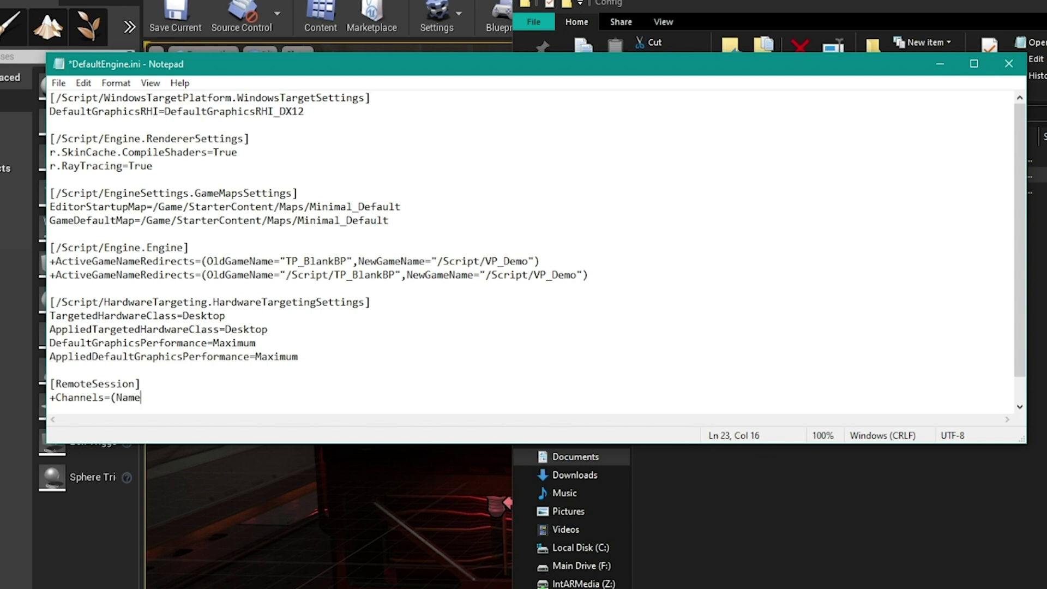
{"action": "type", "text": "=FRemoteSession"}
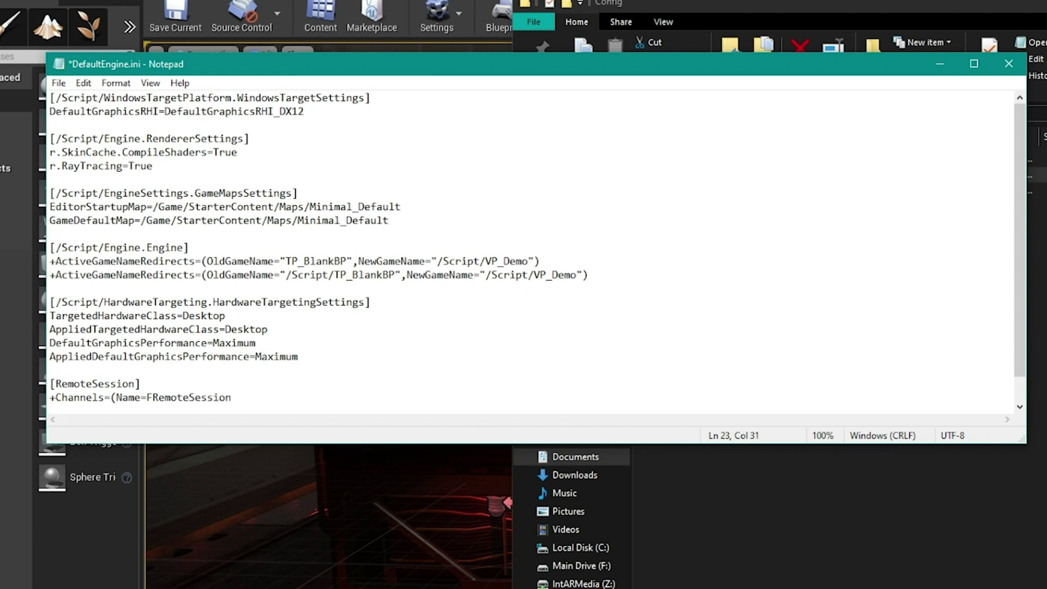
{"action": "type", "text": "Frame"}
{"action": "type", "text": "Buffer"}
{"action": "type", "text": "Channel"}
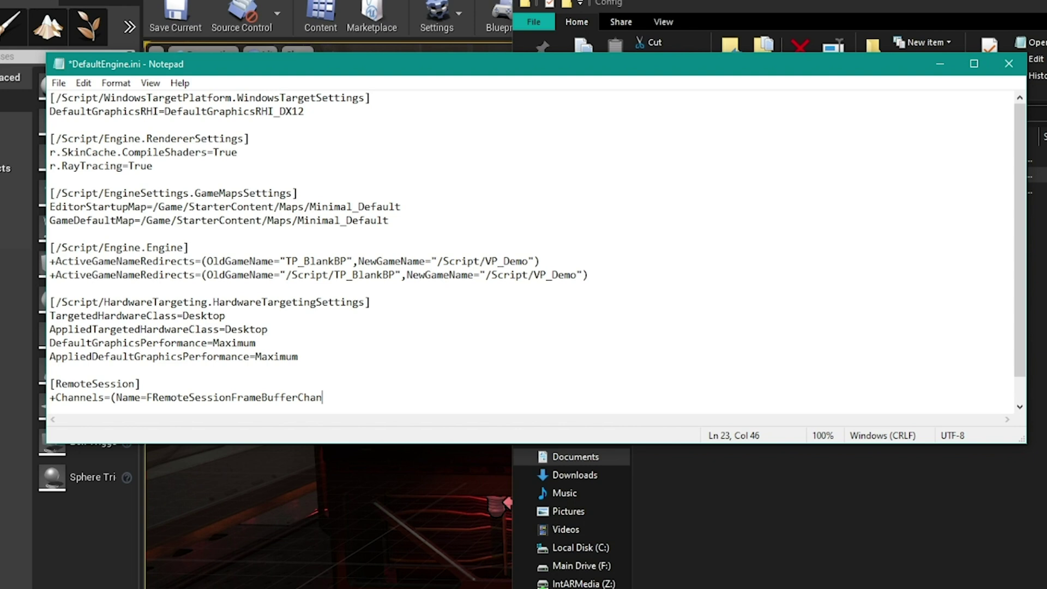
{"action": "type", "text": ",Mode=Write"}
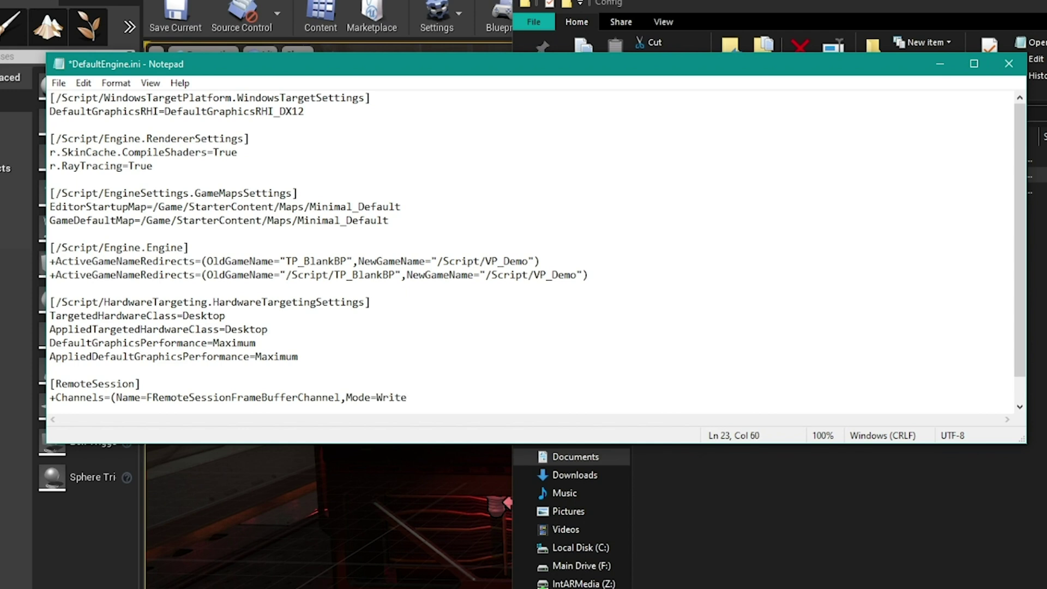
{"action": "type", "text": ")"}
{"action": "key", "text": "Return"}
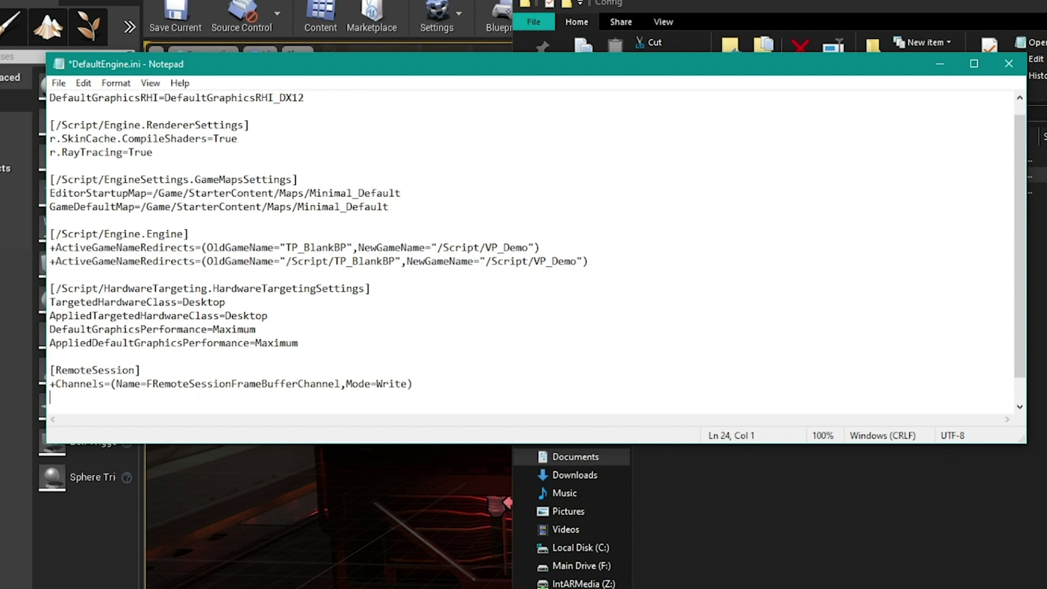
{"action": "type", "text": "+Channels=(Name=FRremoteSessionInputChannel,Mode=Read"}
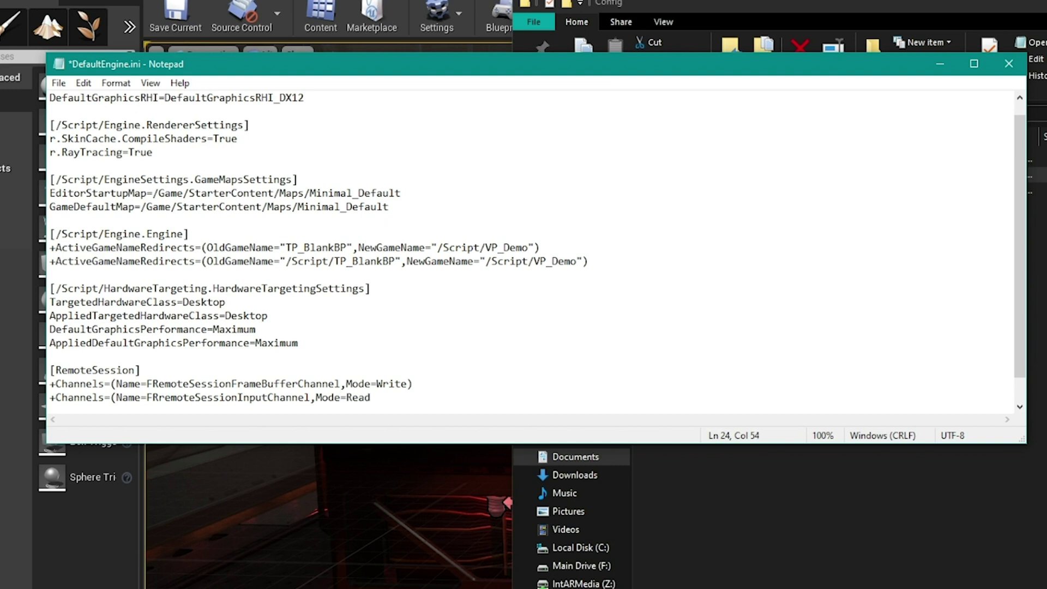
Add the FRemoteSessionInputChannel and FRemoteSessionXRTrackingChannel lines, both with Mode=Read.
{"action": "key", "text": "Return"}
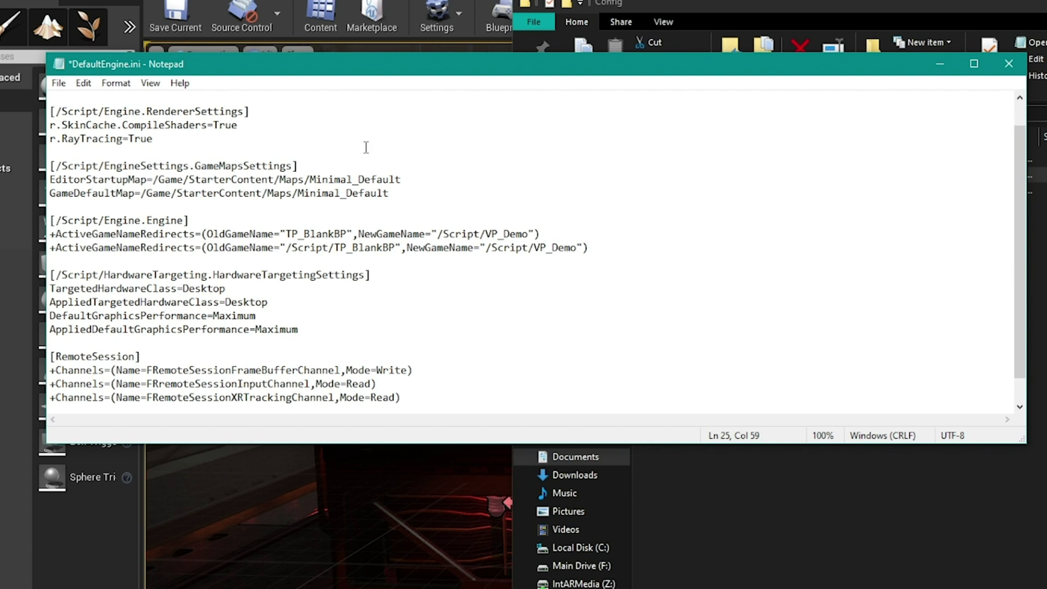
{"action": "scroll", "coordinate": [390, 323], "scroll_direction": "up", "scroll_amount": 1}
{"action": "scroll", "coordinate": [389, 323], "scroll_direction": "down", "scroll_amount": 2}
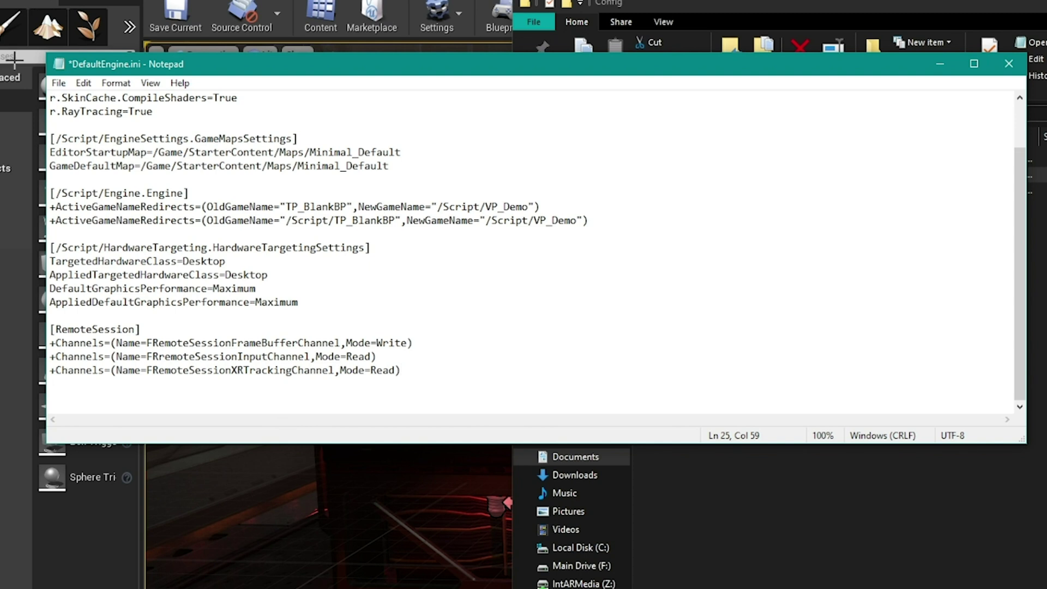
Save DefaultEngine.ini and close Notepad.
{"action": "left_click", "coordinate": [59, 83]}
{"action": "left_click", "coordinate": [115, 152]}
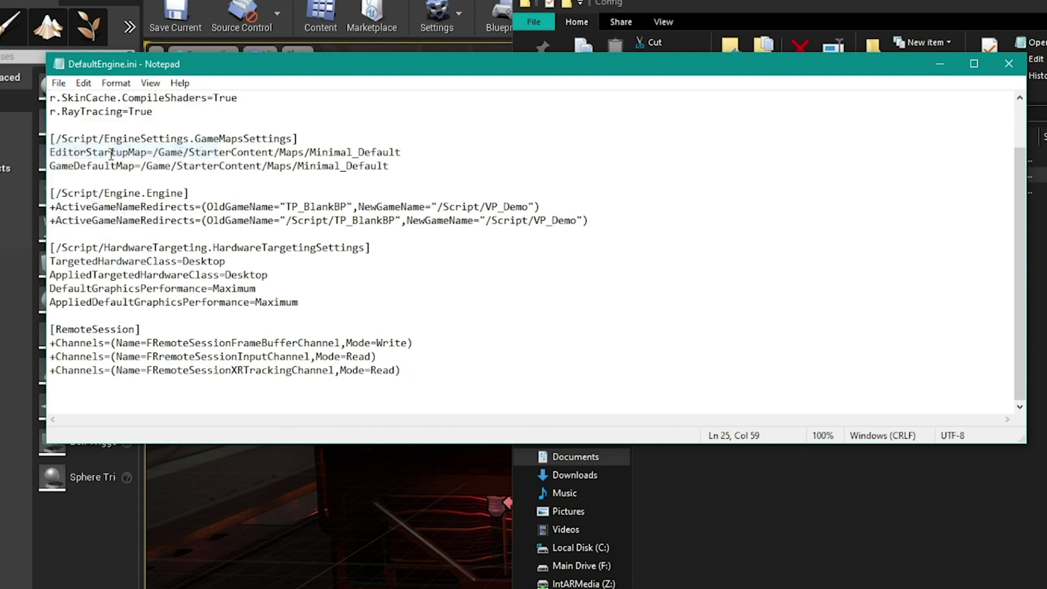
{"action": "left_click", "coordinate": [1009, 63]}
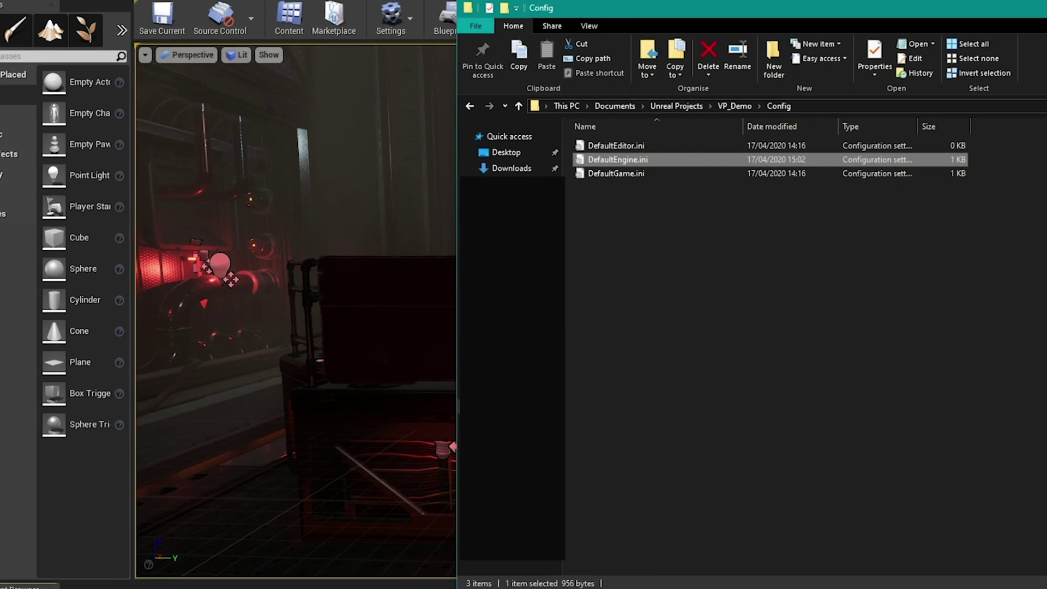
Close the Config folder window and open the StarterContent folder in the Content Browser.
{"action": "key", "text": "alt+F4"}
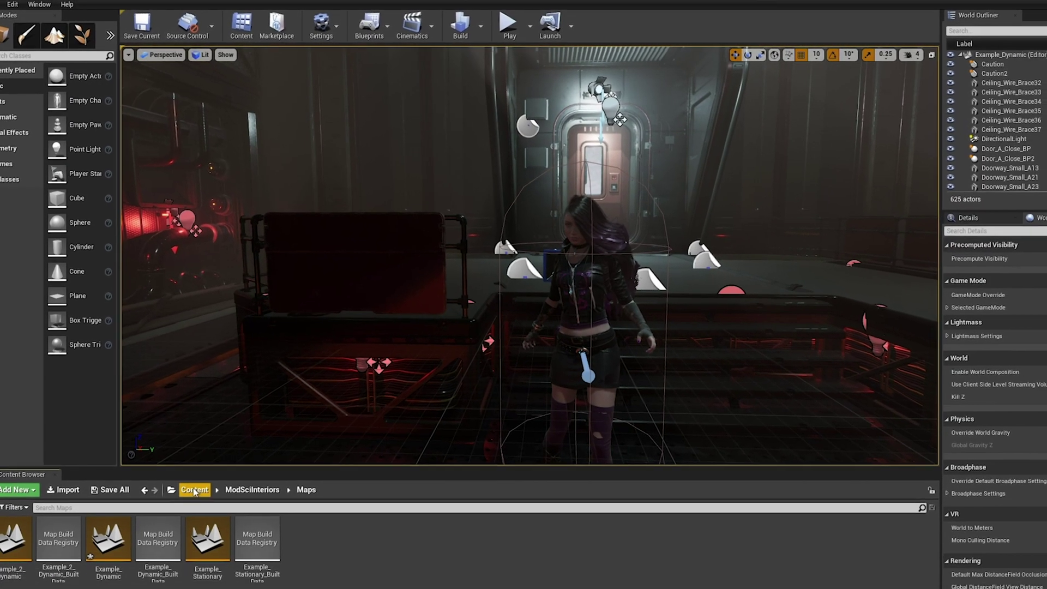
{"action": "left_click", "coordinate": [201, 513]}
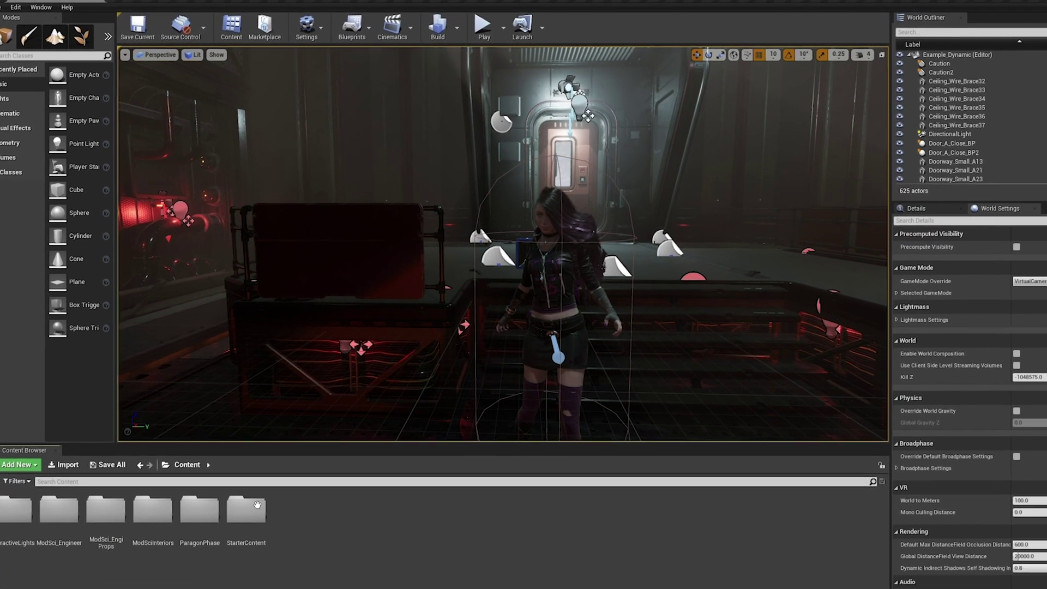
{"action": "double_click", "coordinate": [269, 562]}
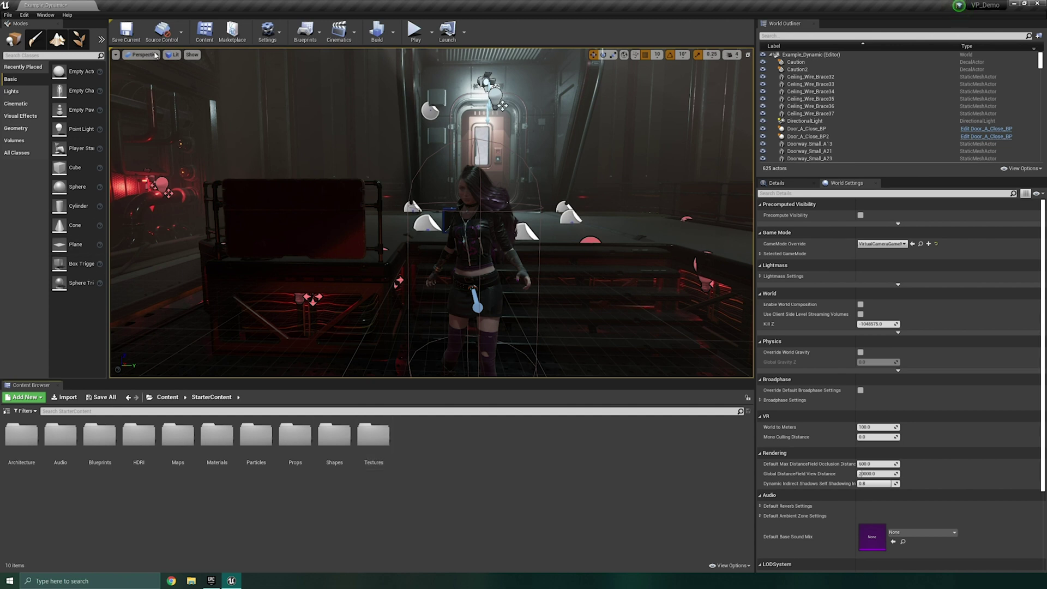
Turn on Always Show Touch Interface in Project Settings > Input, then close the settings.
{"action": "left_click", "coordinate": [24, 15]}
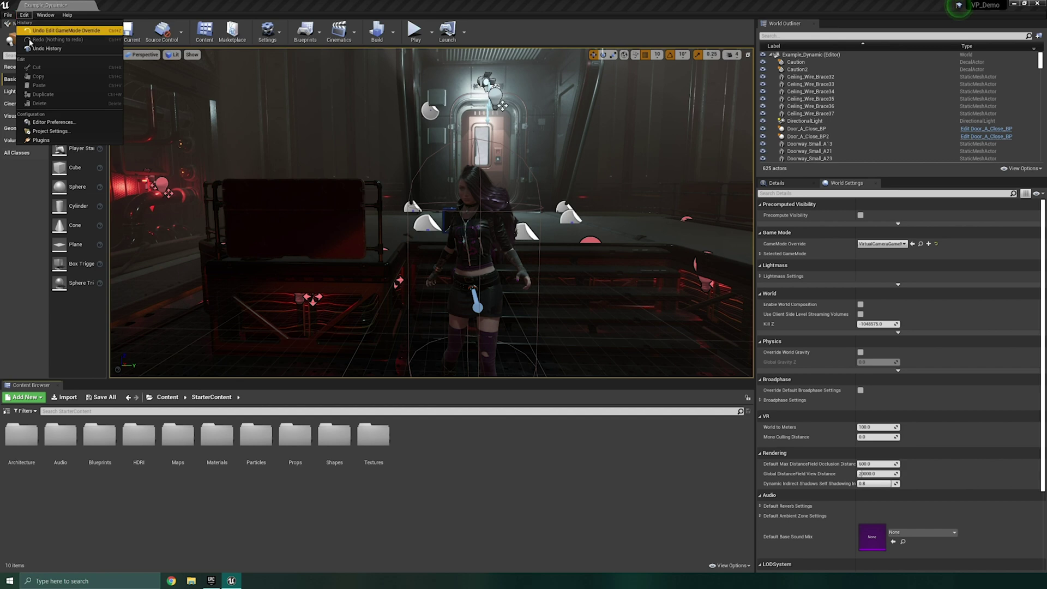
{"action": "left_click", "coordinate": [65, 131]}
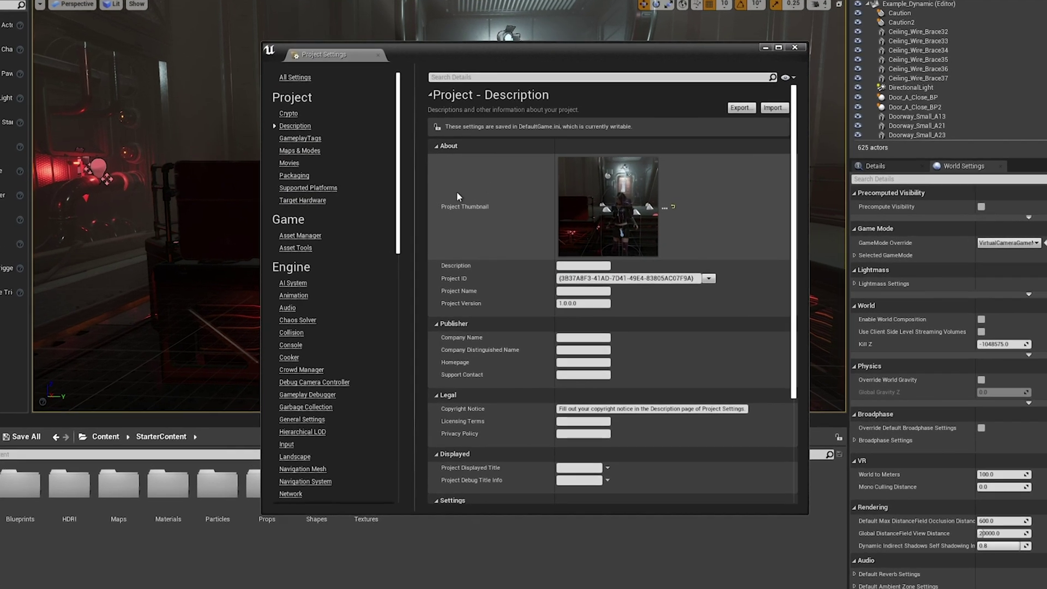
{"action": "scroll", "coordinate": [315, 327], "scroll_direction": "down", "scroll_amount": 2}
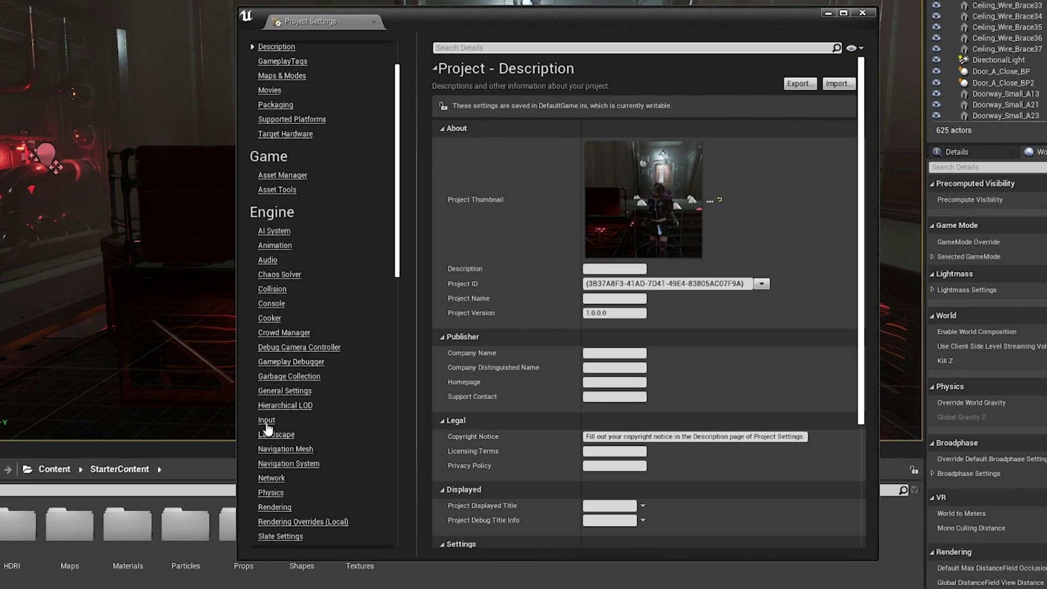
{"action": "left_click", "coordinate": [271, 415]}
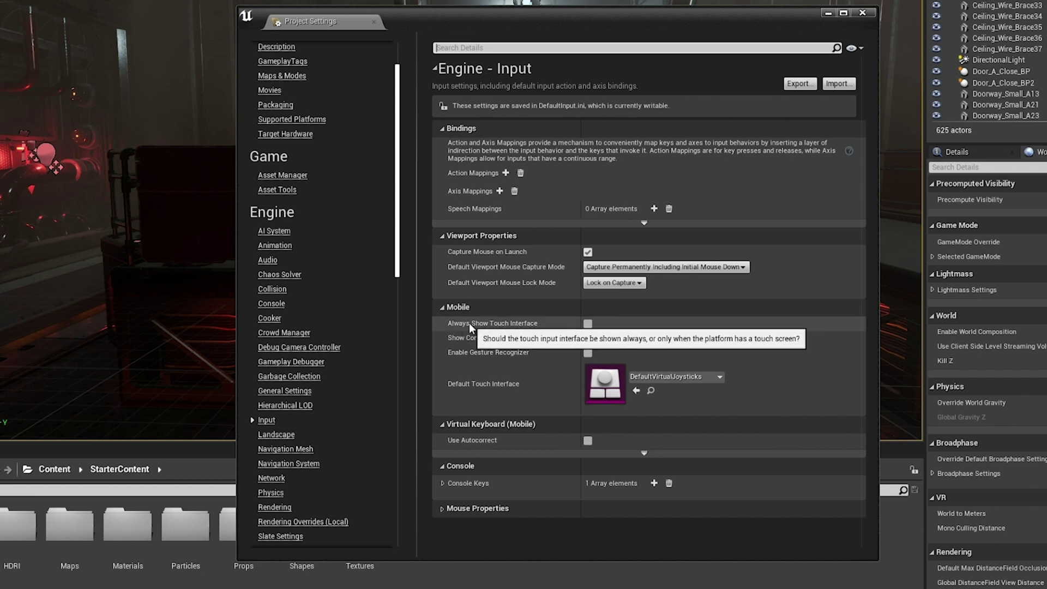
{"action": "left_click", "coordinate": [588, 323]}
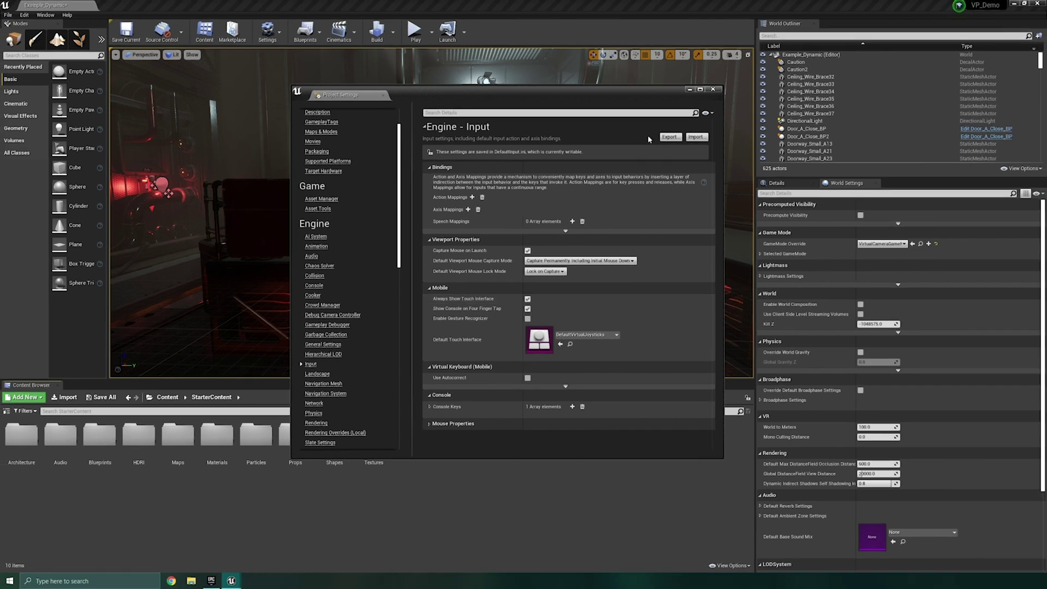
{"action": "left_click", "coordinate": [713, 90]}
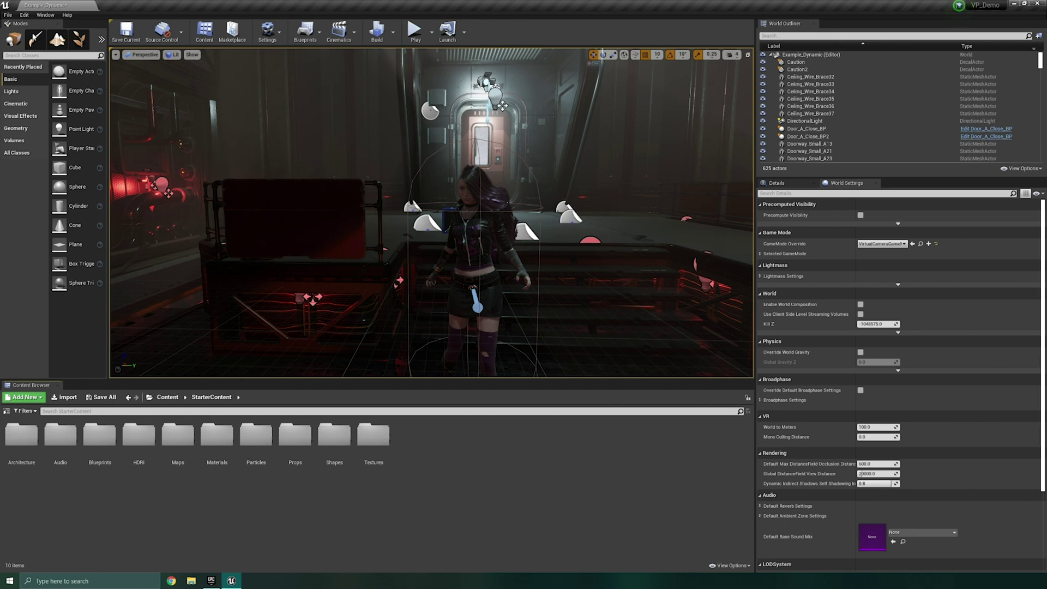
Set the Level Editor Play viewport resolution to the Tablets > iPad Pro 11-inch preset.
{"action": "left_click", "coordinate": [24, 15]}
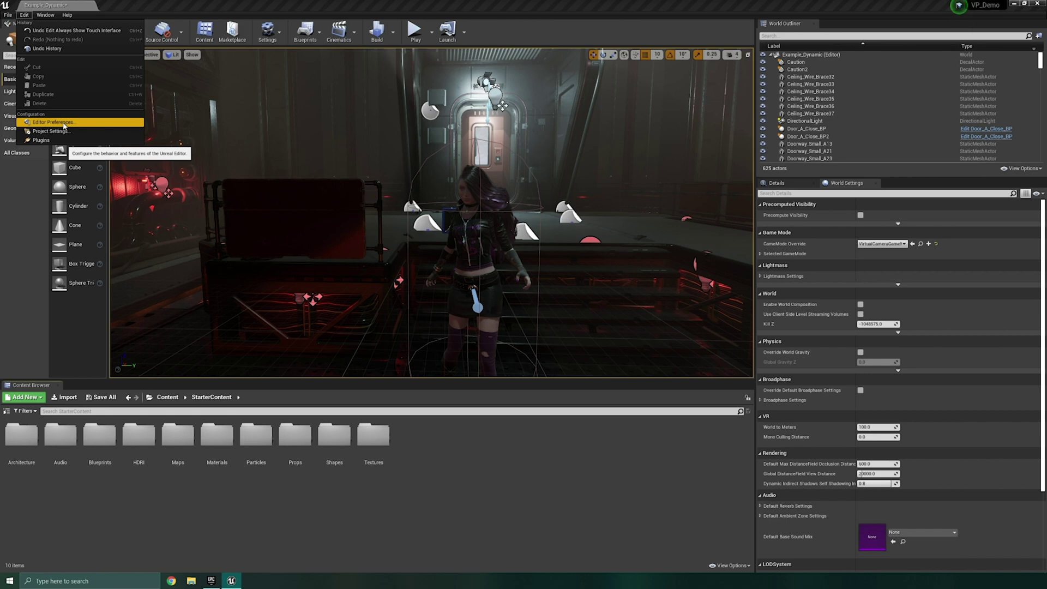
{"action": "left_click", "coordinate": [64, 125]}
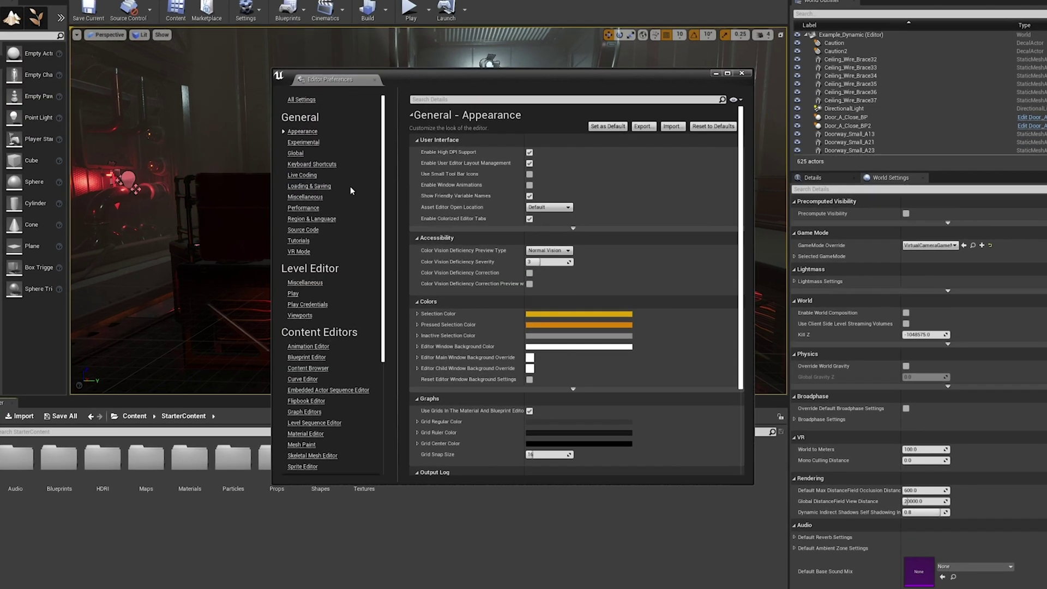
{"action": "left_click", "coordinate": [293, 293]}
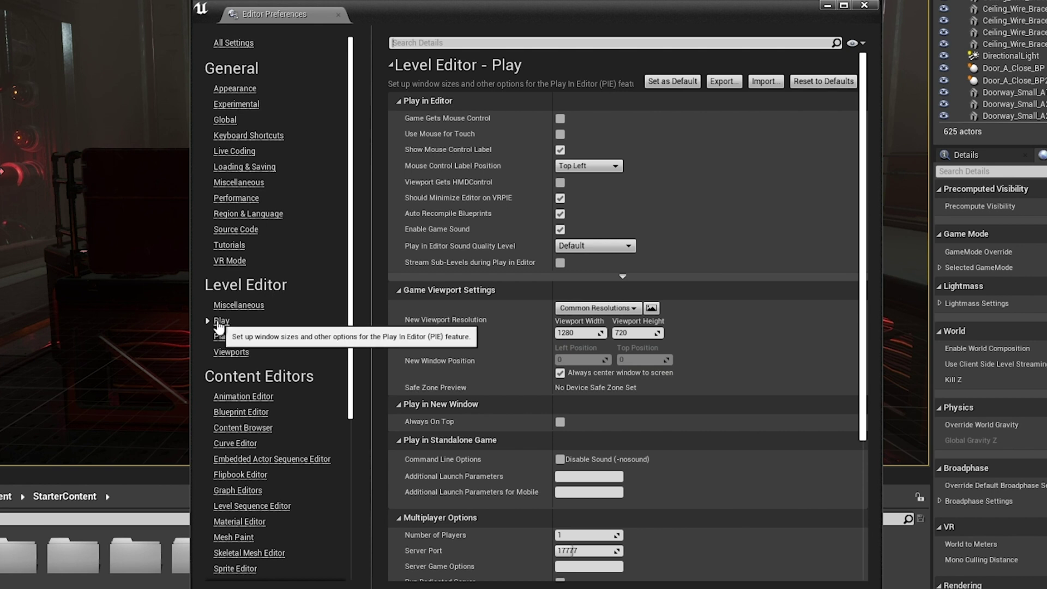
{"action": "left_click", "coordinate": [617, 310]}
{"action": "mouse_move", "coordinate": [617, 335]}
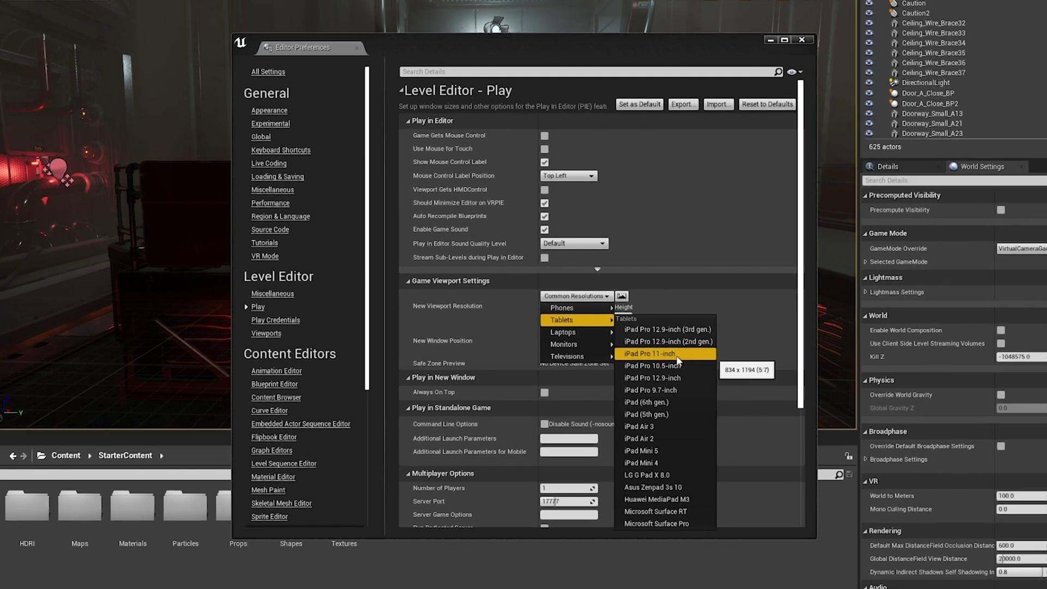
{"action": "left_click", "coordinate": [670, 354]}
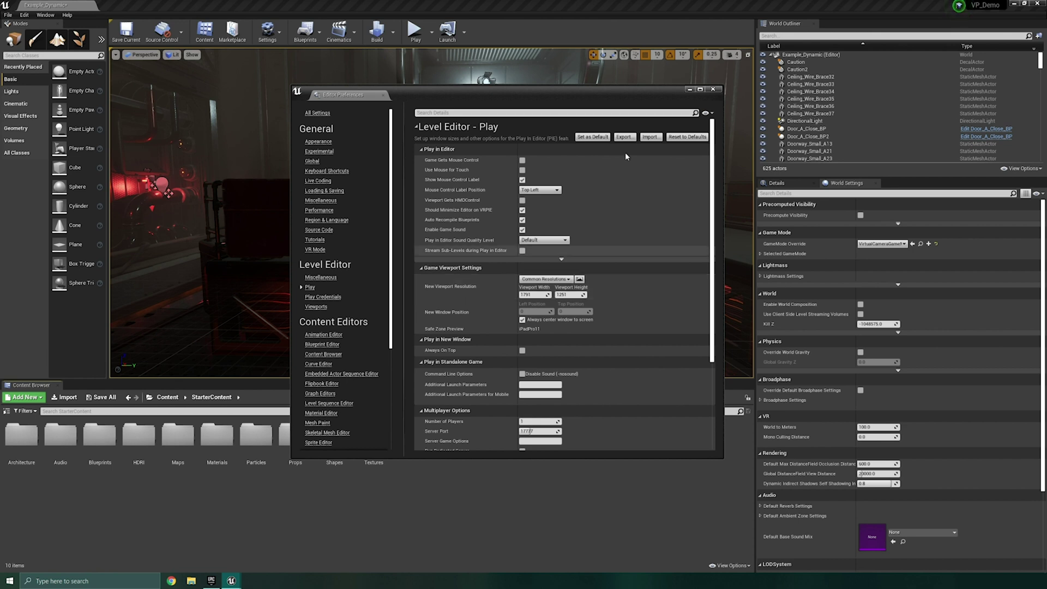
Close the editor preferences and launch the VP_Demo game preview window.
{"action": "left_click", "coordinate": [715, 90]}
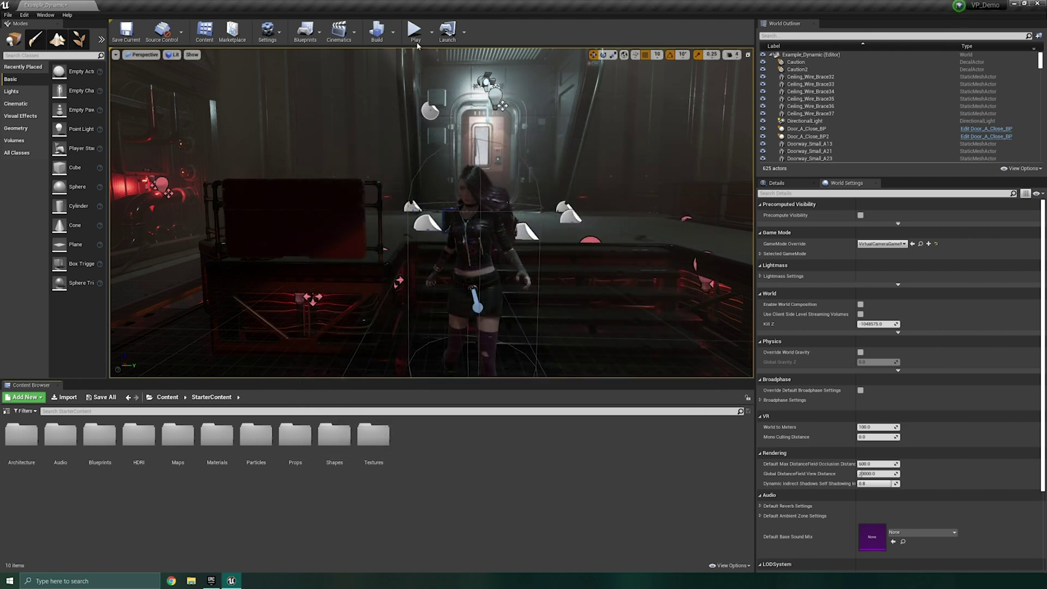
{"action": "left_click", "coordinate": [431, 33]}
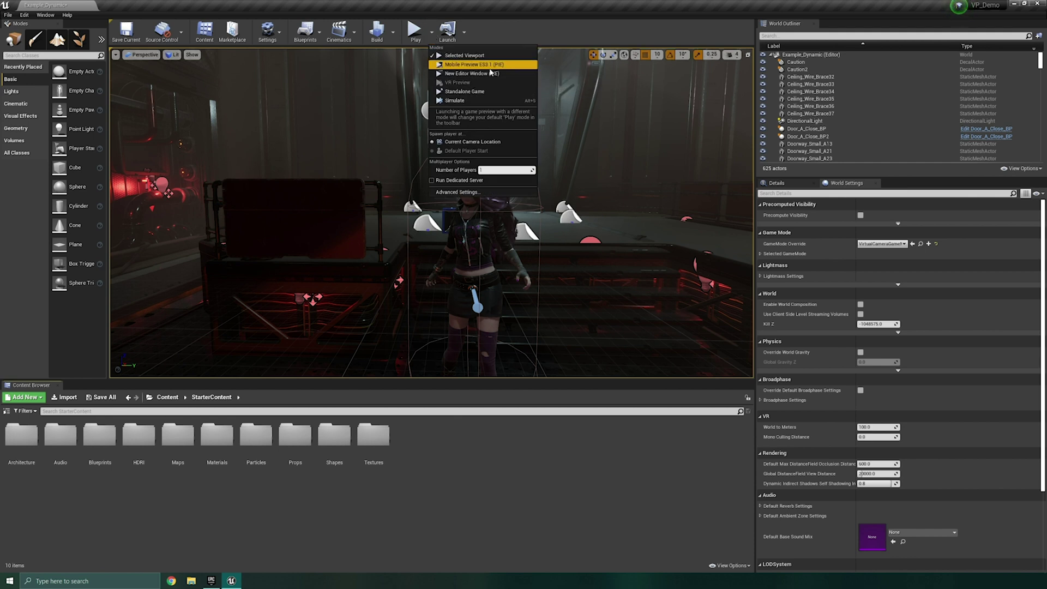
{"action": "left_click", "coordinate": [473, 79]}
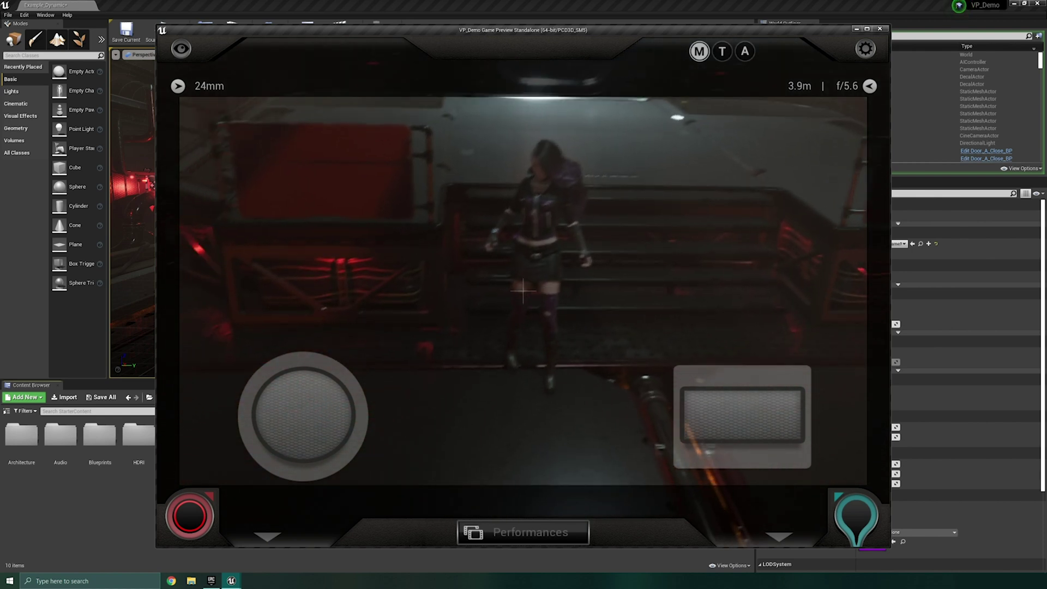
Move the virtual camera and tilt it toward the floor, then set focus to automatic.
{"action": "left_click_drag", "start_coordinate": [302, 415], "coordinate": [301, 468]}
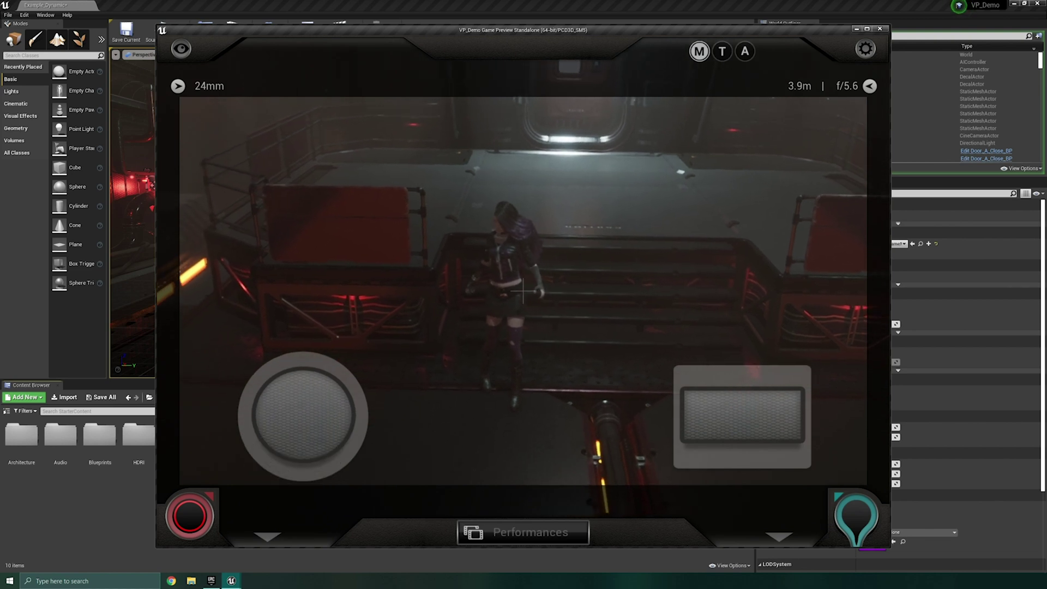
{"action": "mouse_move", "coordinate": [303, 415]}
{"action": "left_mouse_down"}
{"action": "mouse_move", "coordinate": [296, 347]}
{"action": "mouse_move", "coordinate": [303, 415]}
{"action": "left_mouse_up"}
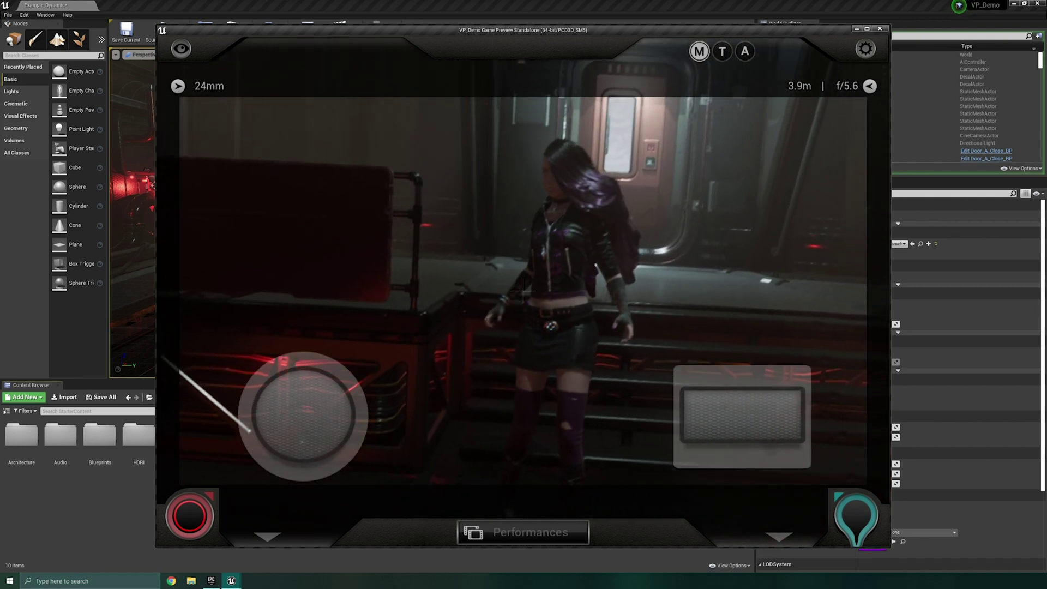
{"action": "left_click", "coordinate": [722, 51]}
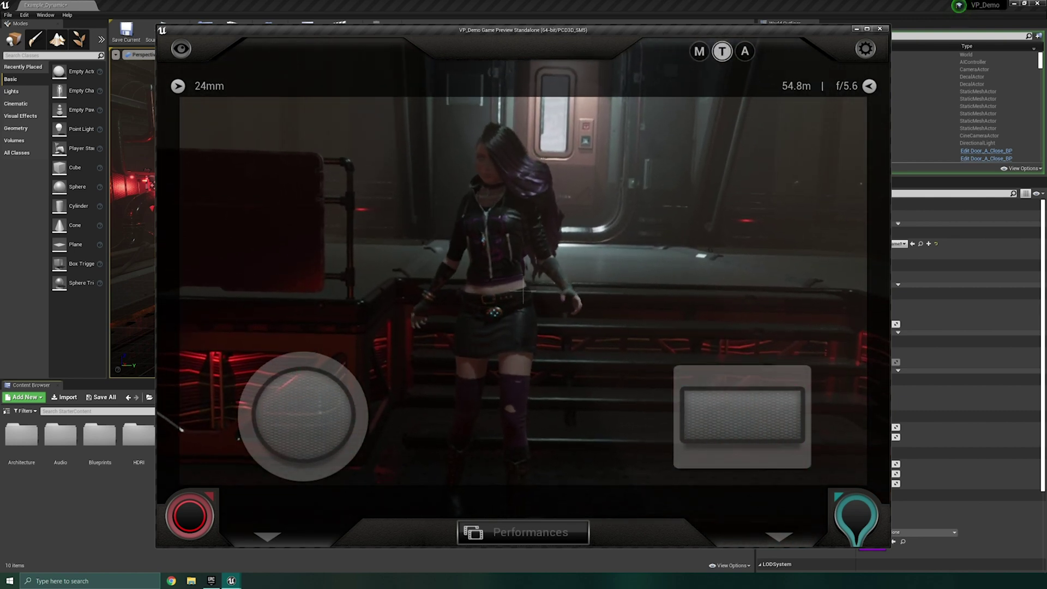
{"action": "left_click", "coordinate": [745, 51]}
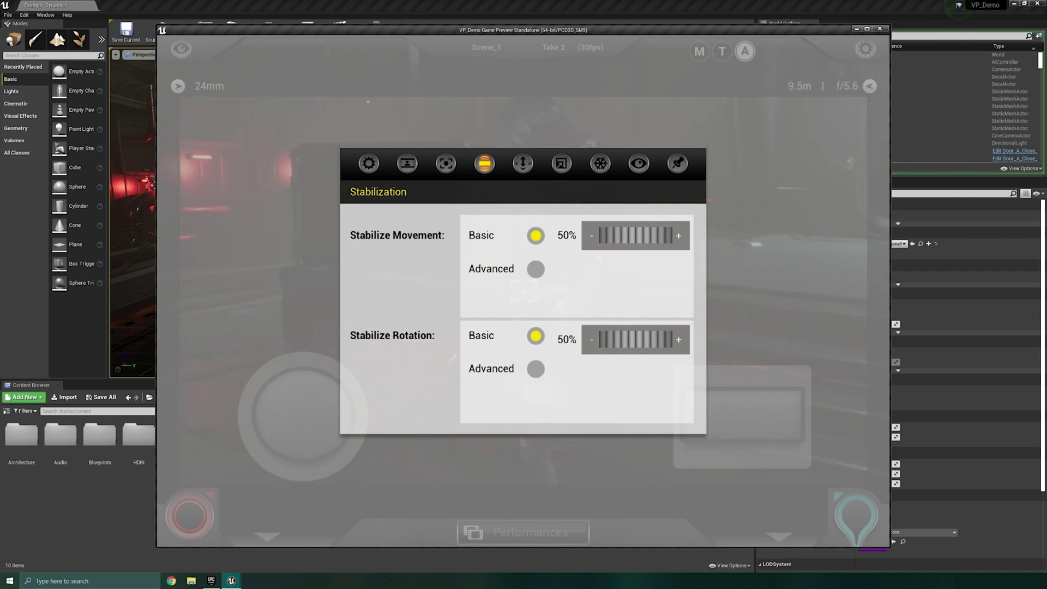
Set movement stabilization to Advanced and review General and Film Format settings without changing the film format.
{"action": "left_click", "coordinate": [536, 269]}
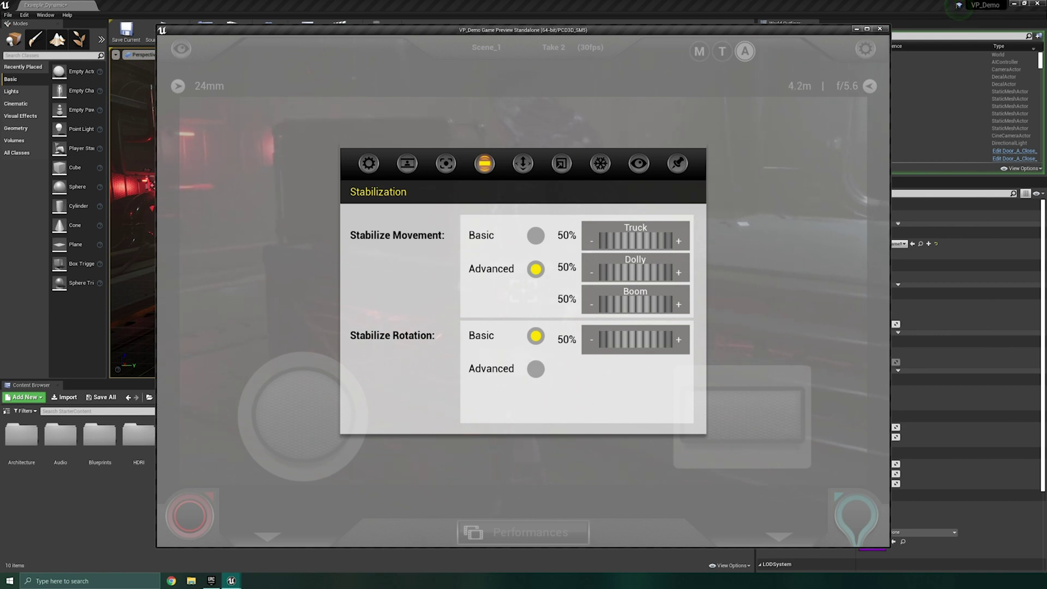
{"action": "left_click", "coordinate": [369, 163]}
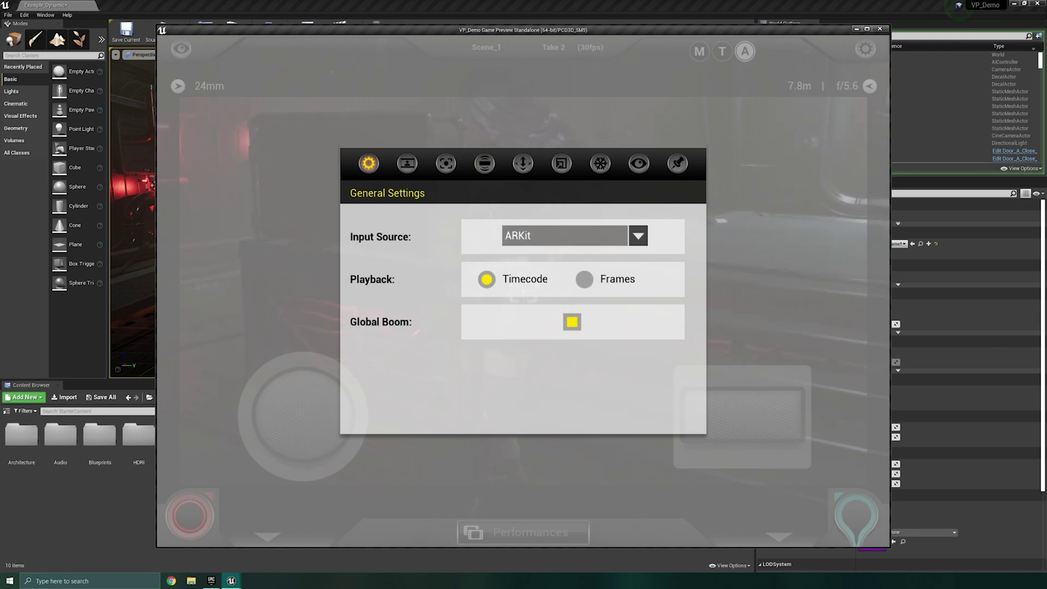
{"action": "left_click", "coordinate": [408, 163]}
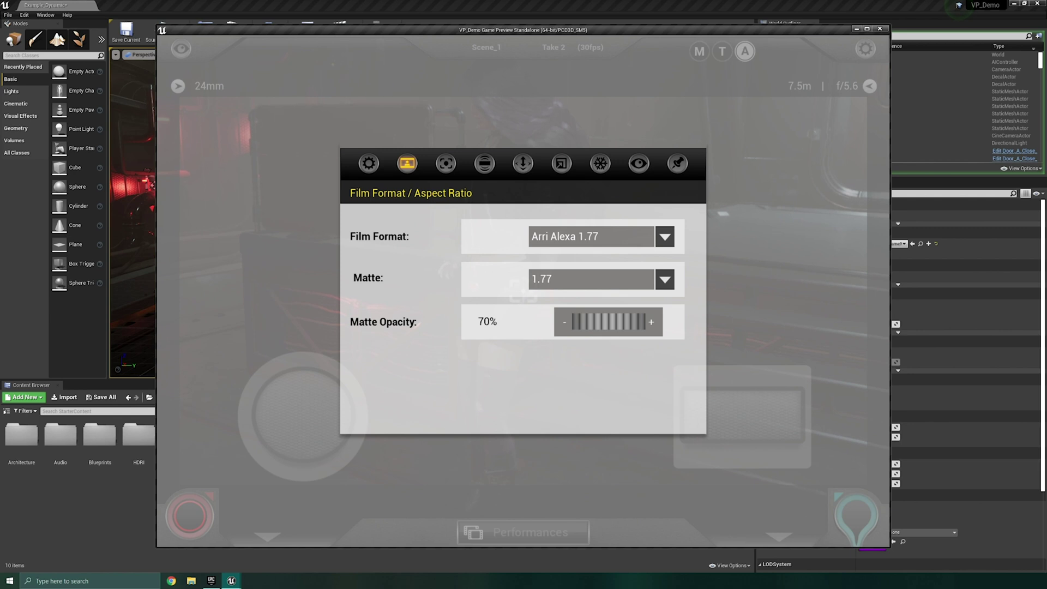
{"action": "left_click", "coordinate": [664, 236]}
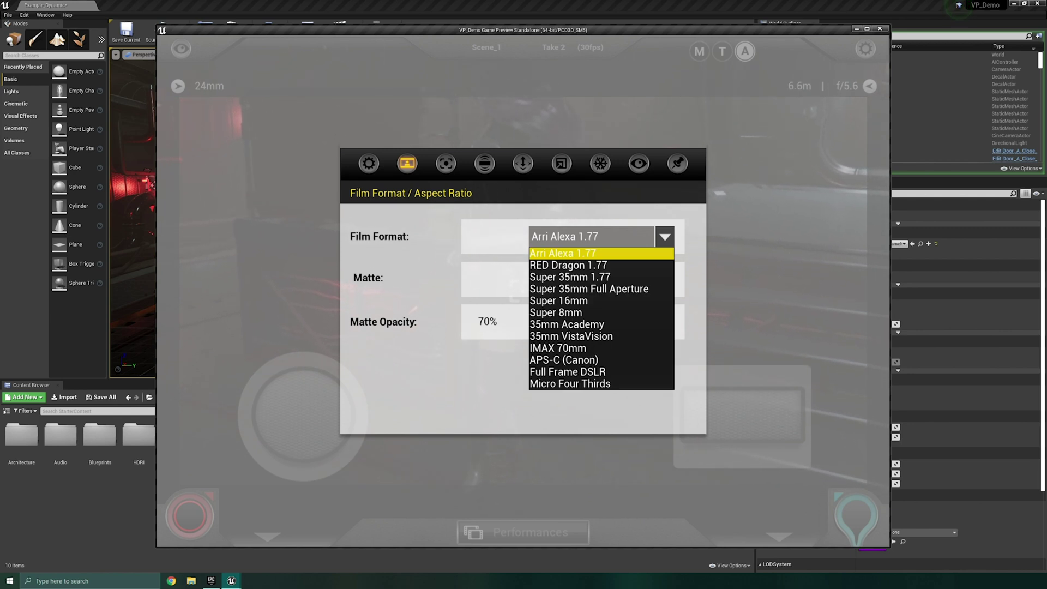
{"action": "key", "text": "Escape"}
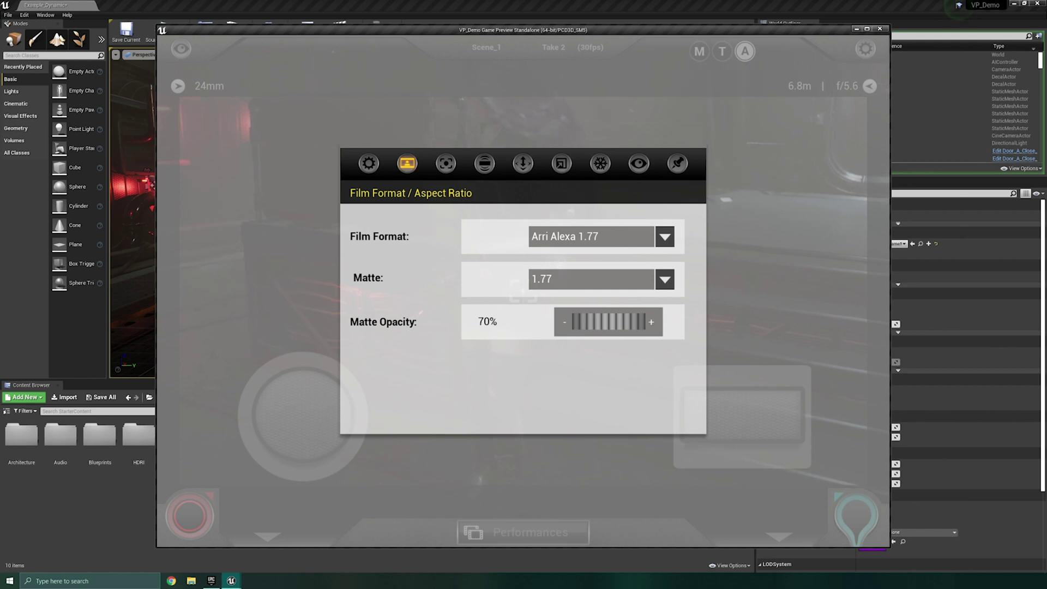
Review the Focus, Stabilization, Axis Locking, Motion Scale, View Freeze, Visibility and Presets pages, then close settings.
{"action": "left_click", "coordinate": [445, 163]}
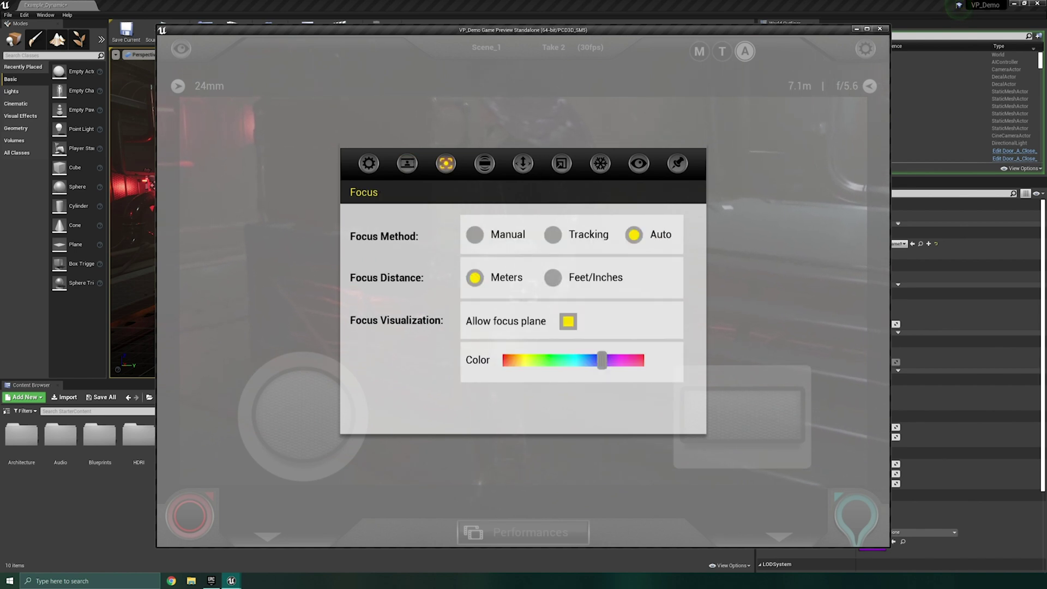
{"action": "left_click", "coordinate": [484, 163]}
{"action": "left_click", "coordinate": [523, 163]}
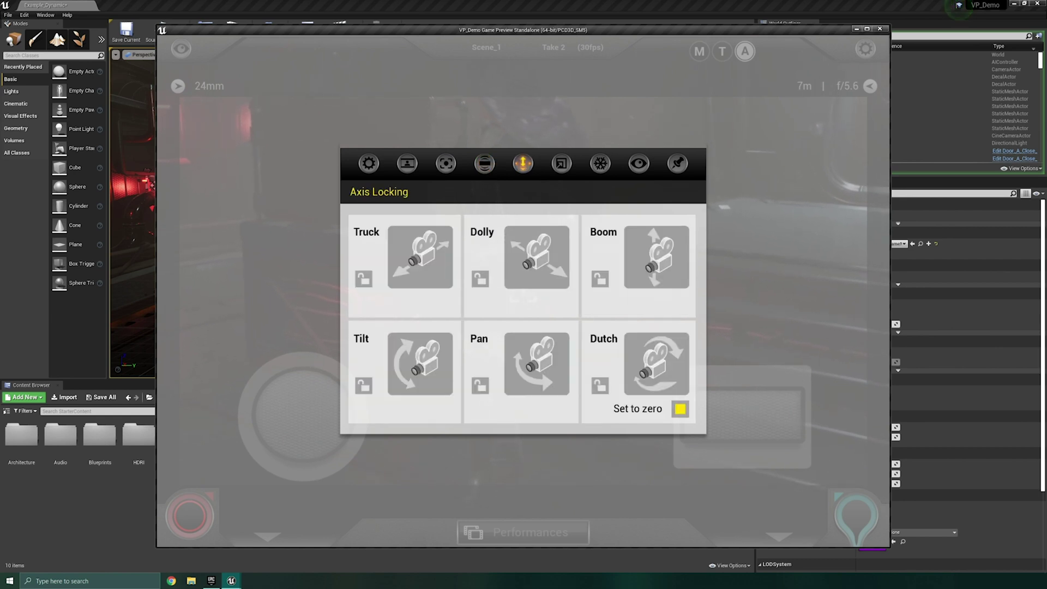
{"action": "left_click", "coordinate": [561, 163]}
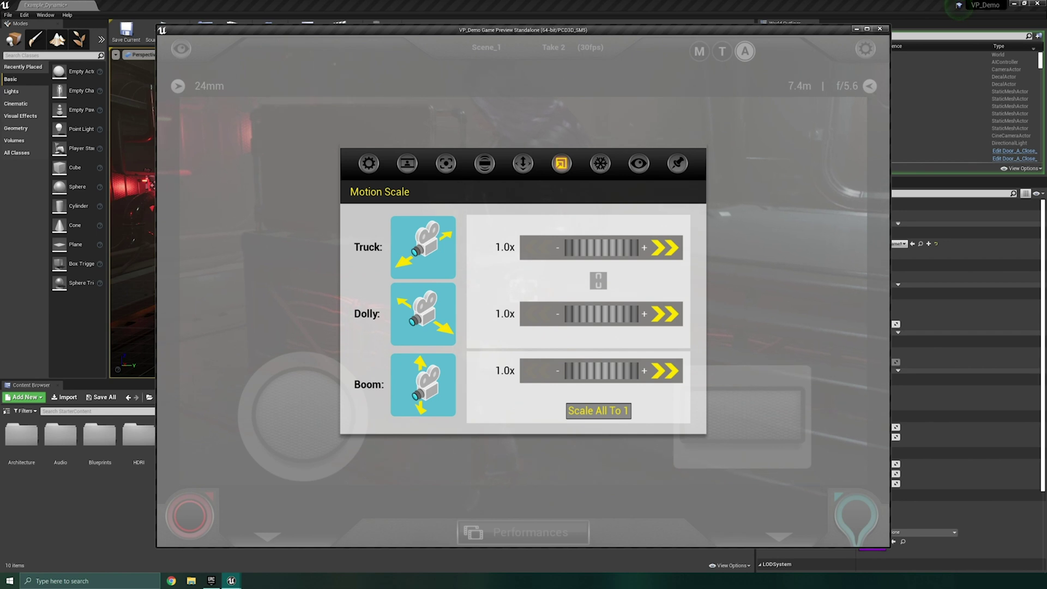
{"action": "left_click", "coordinate": [600, 163]}
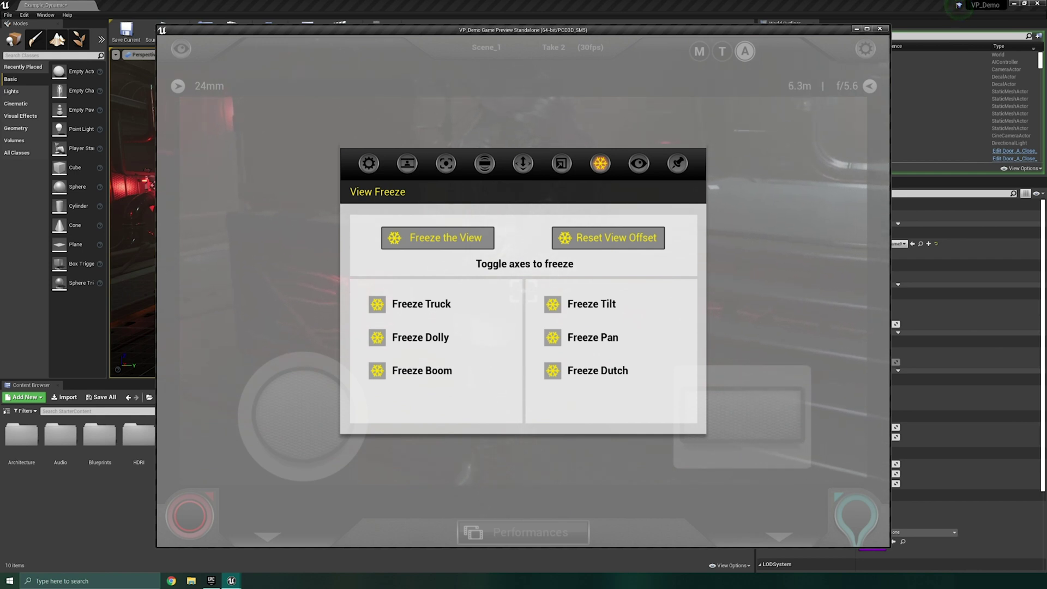
{"action": "left_click", "coordinate": [639, 163]}
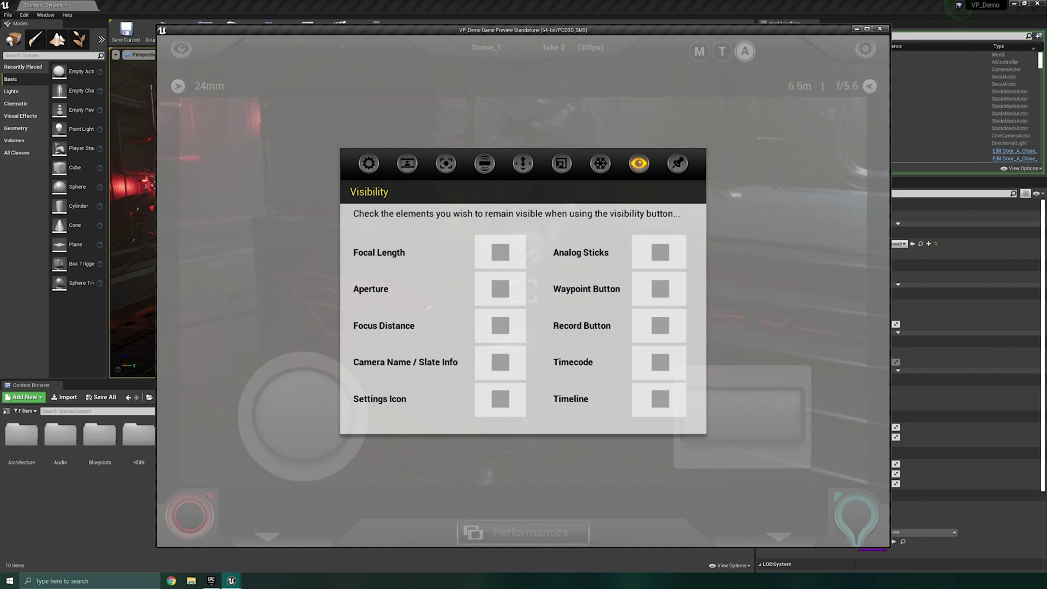
{"action": "left_click", "coordinate": [677, 163]}
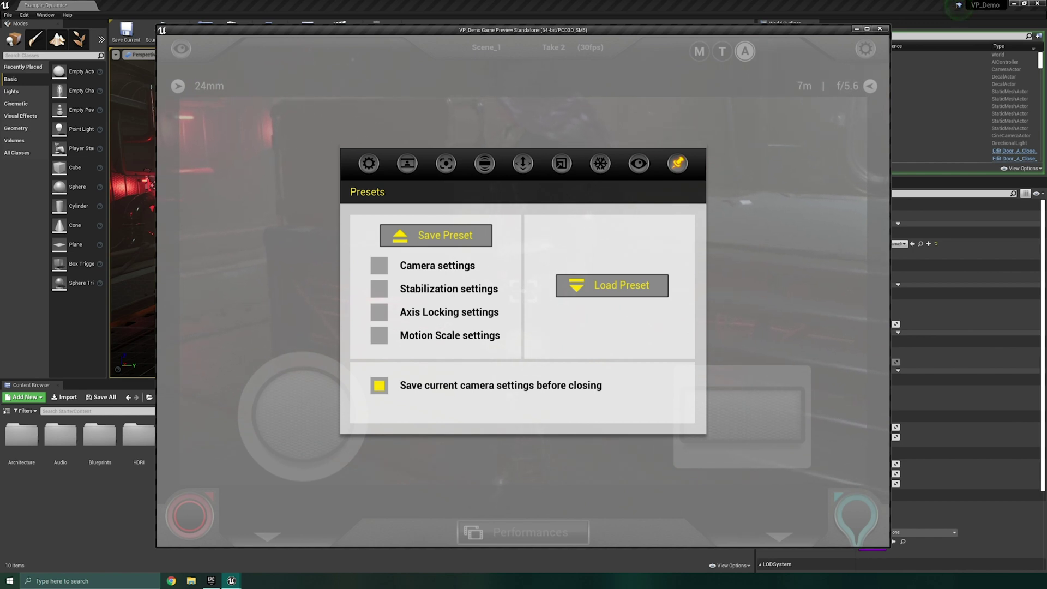
{"action": "key", "text": "Escape"}
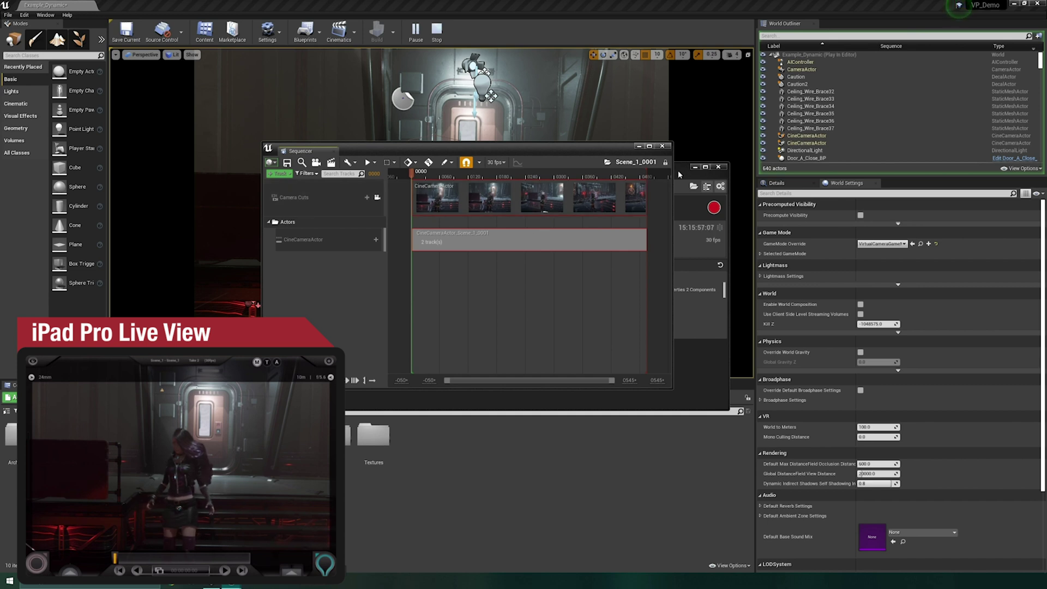
Scrub the take forward to frame 0170, back to 0120, then return it near the start.
{"action": "left_click_drag", "start_coordinate": [420, 175], "coordinate": [531, 194]}
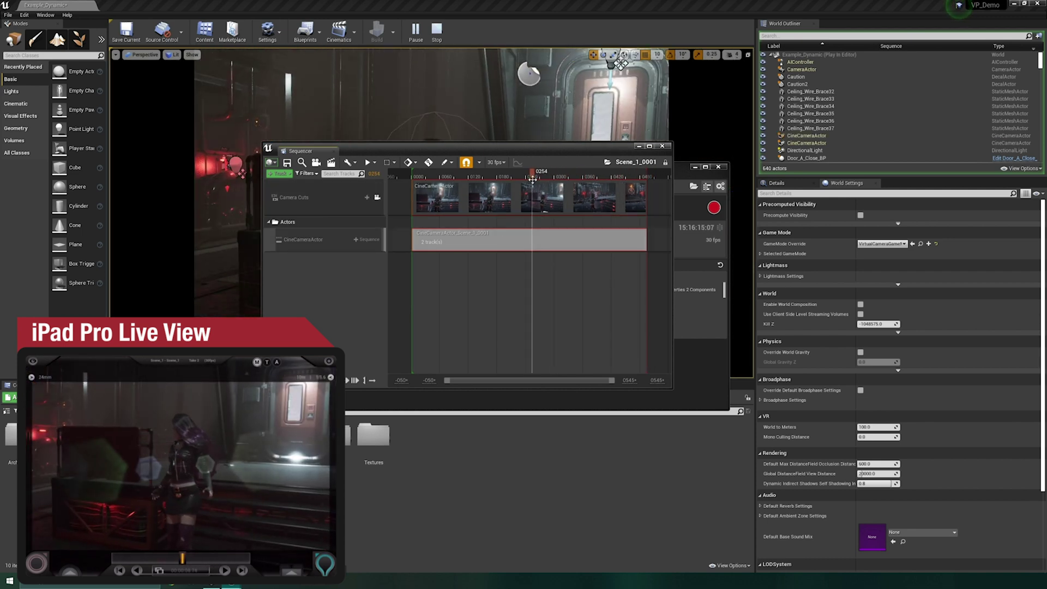
{"action": "left_click_drag", "start_coordinate": [532, 179], "coordinate": [468, 179]}
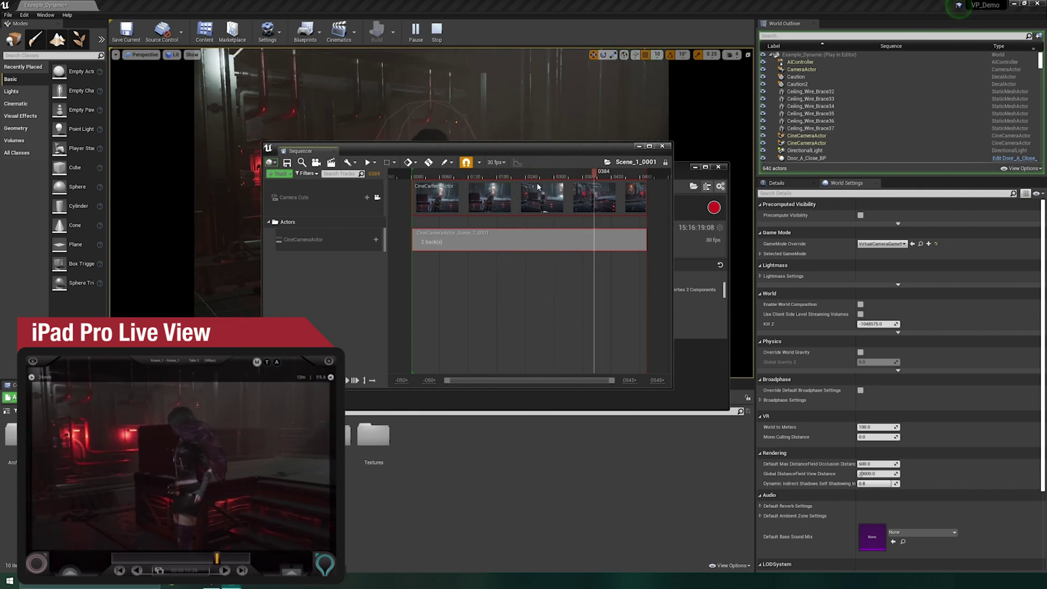
{"action": "left_click_drag", "start_coordinate": [537, 187], "coordinate": [457, 200]}
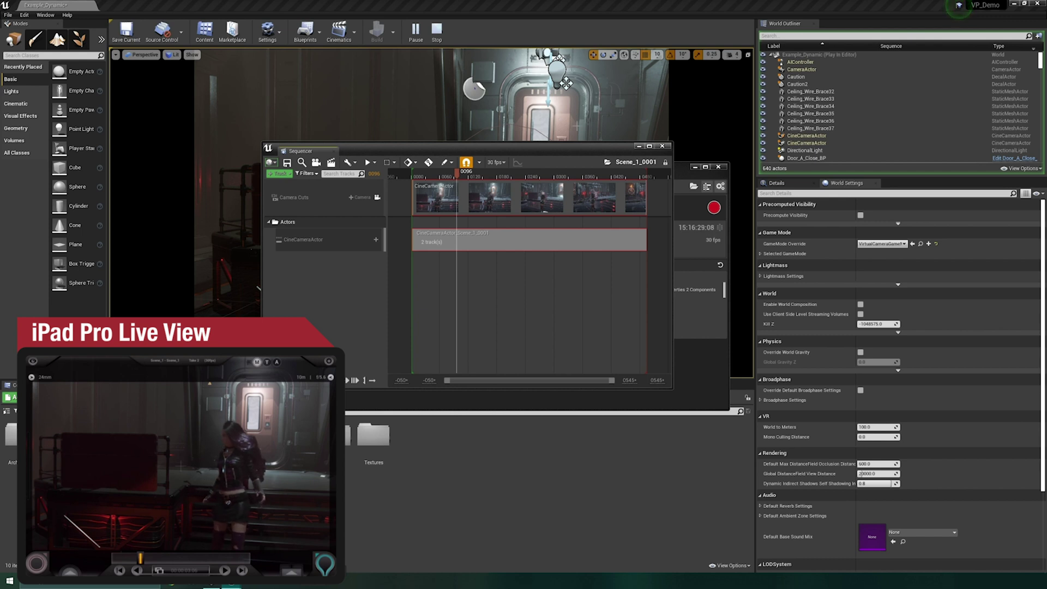
Move Sequencer aside, open the Props folder, and drag two couches into the scene.
{"action": "left_click", "coordinate": [695, 167]}
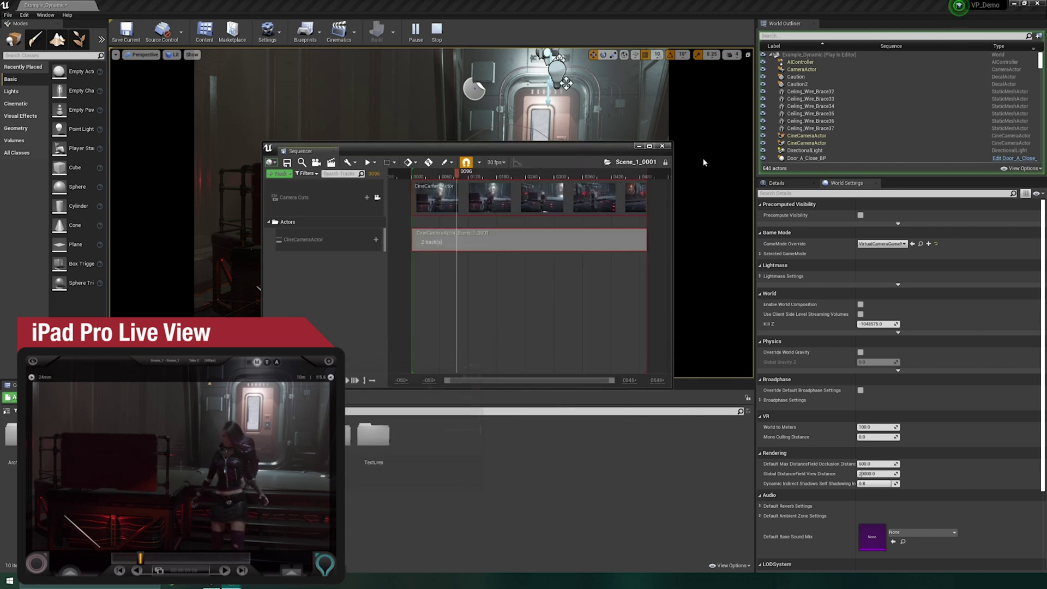
{"action": "left_click", "coordinate": [637, 146]}
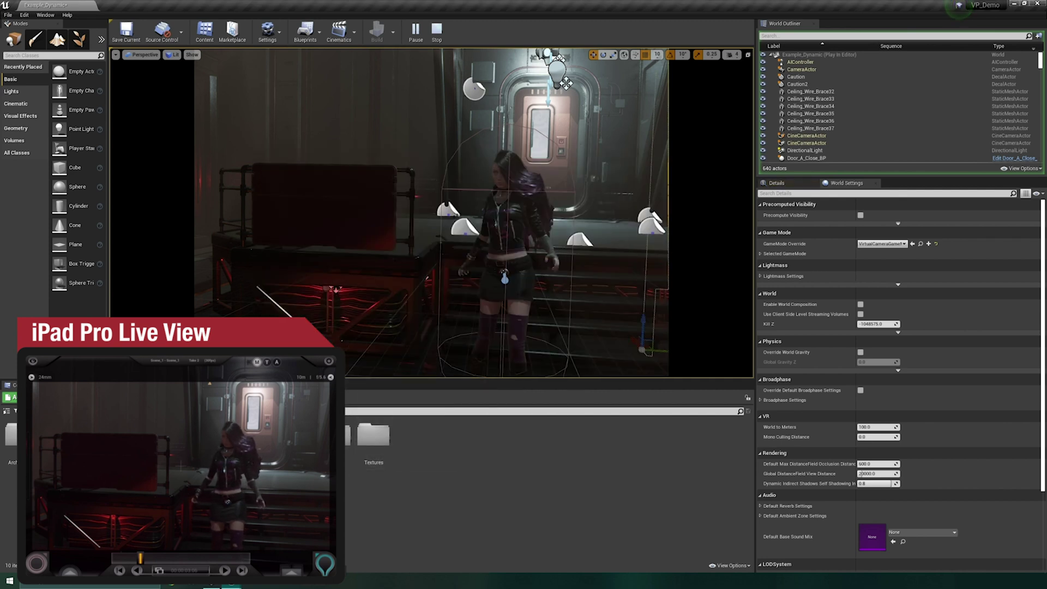
{"action": "double_click", "coordinate": [352, 435]}
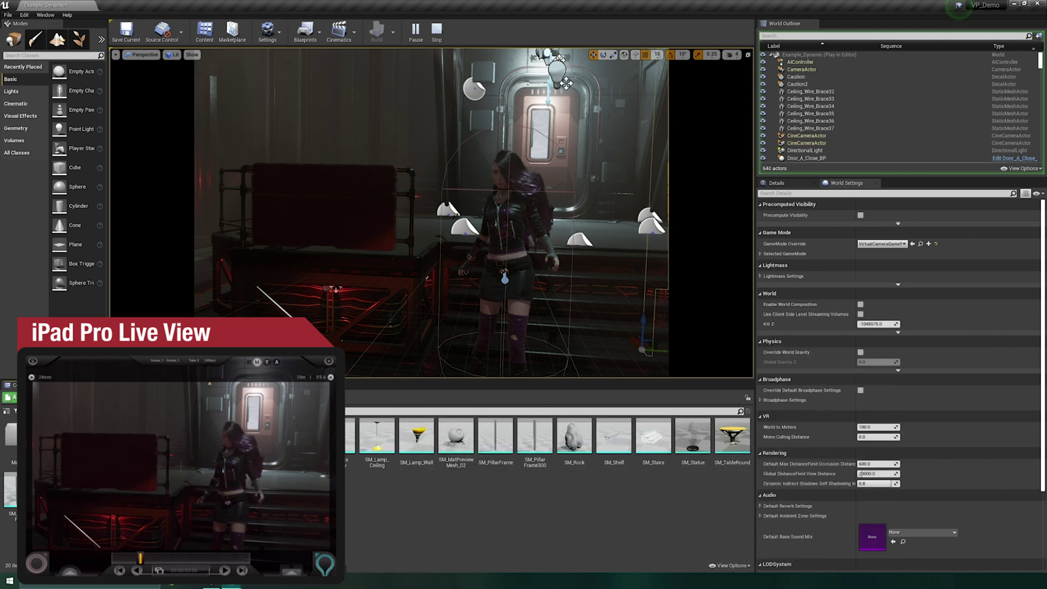
{"action": "left_click_drag", "start_coordinate": [306, 436], "coordinate": [383, 370]}
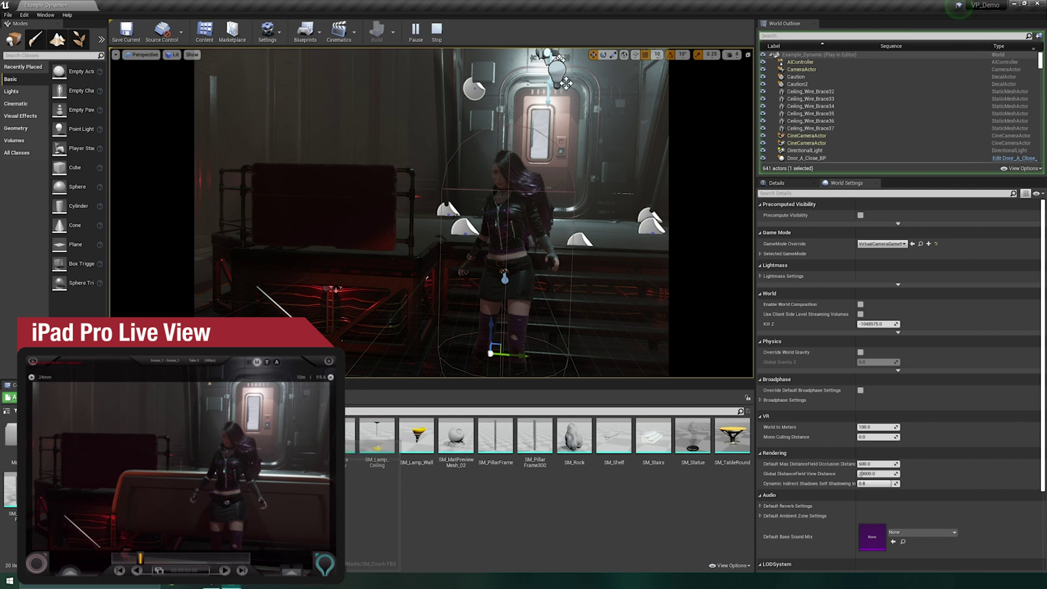
{"action": "left_click_drag", "start_coordinate": [349, 436], "coordinate": [441, 373]}
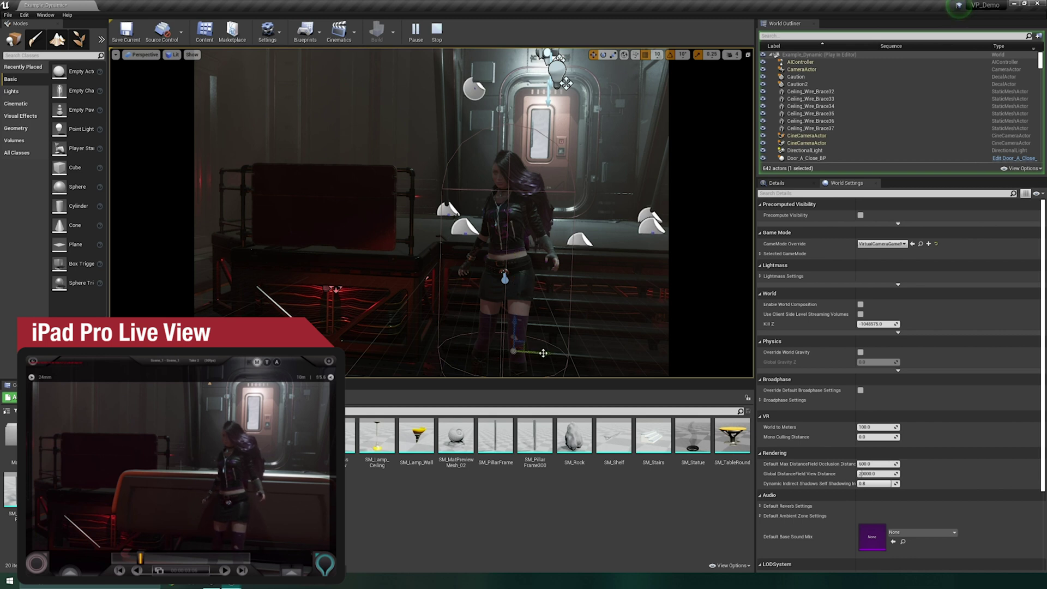
Stop play, place SM_Couch behind the character and rotate it 170° to face the camera.
{"action": "left_click", "coordinate": [436, 31]}
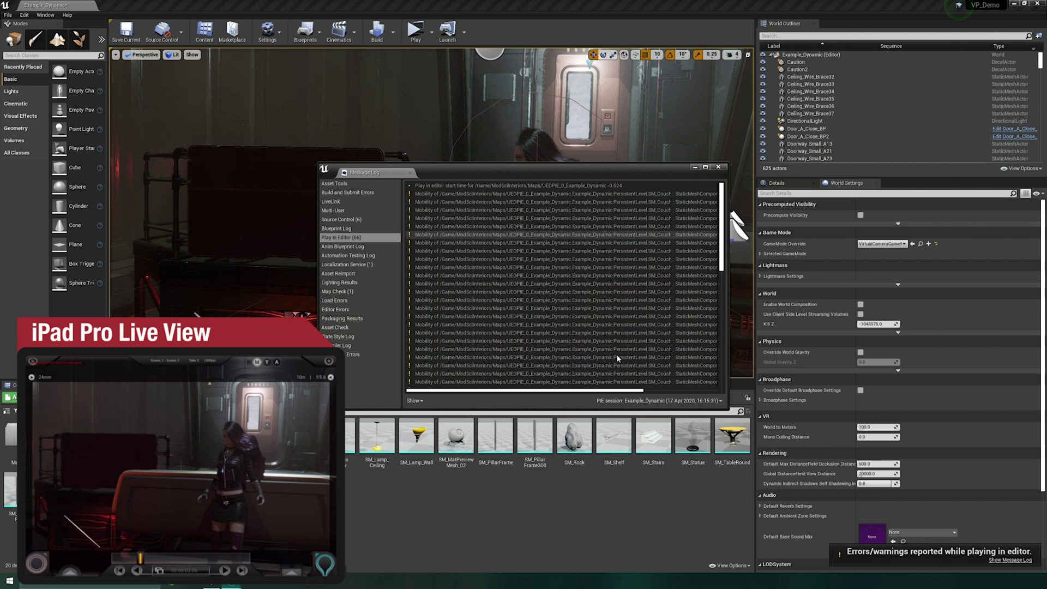
{"action": "left_click", "coordinate": [718, 167]}
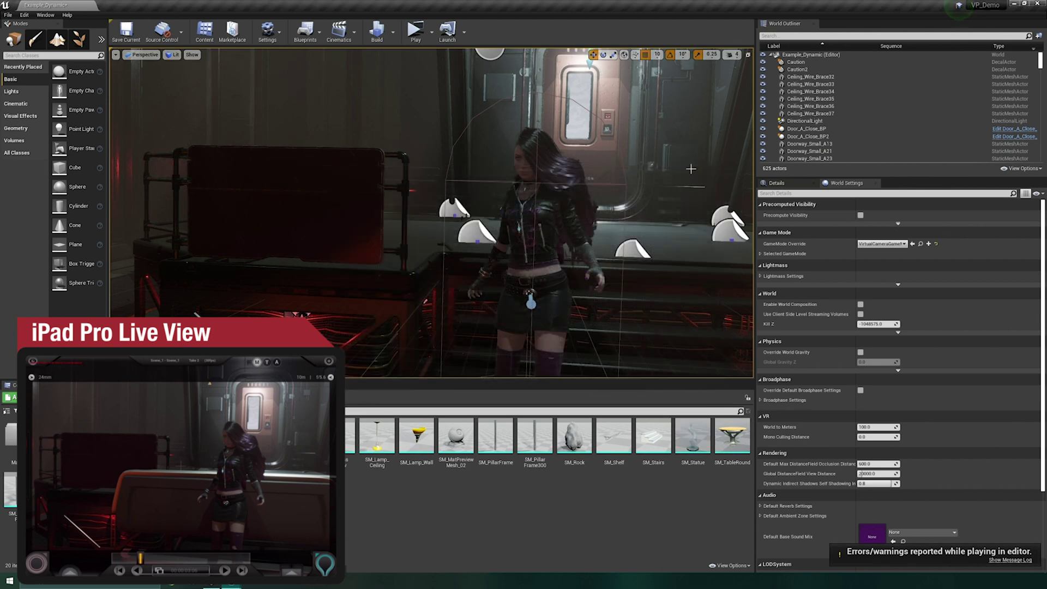
{"action": "left_click_drag", "start_coordinate": [416, 441], "coordinate": [540, 358]}
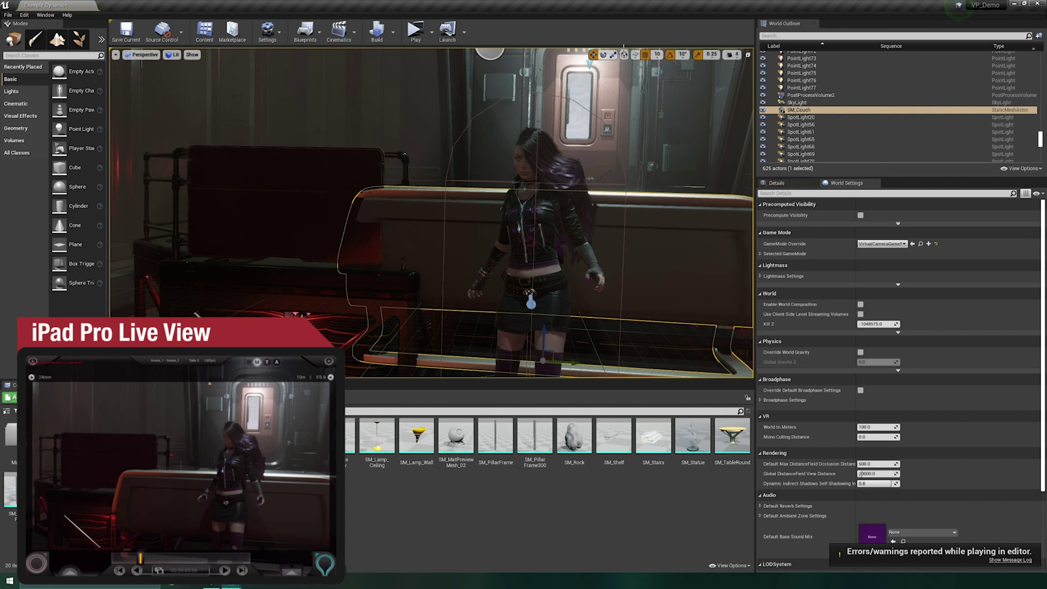
{"action": "left_click", "coordinate": [603, 54]}
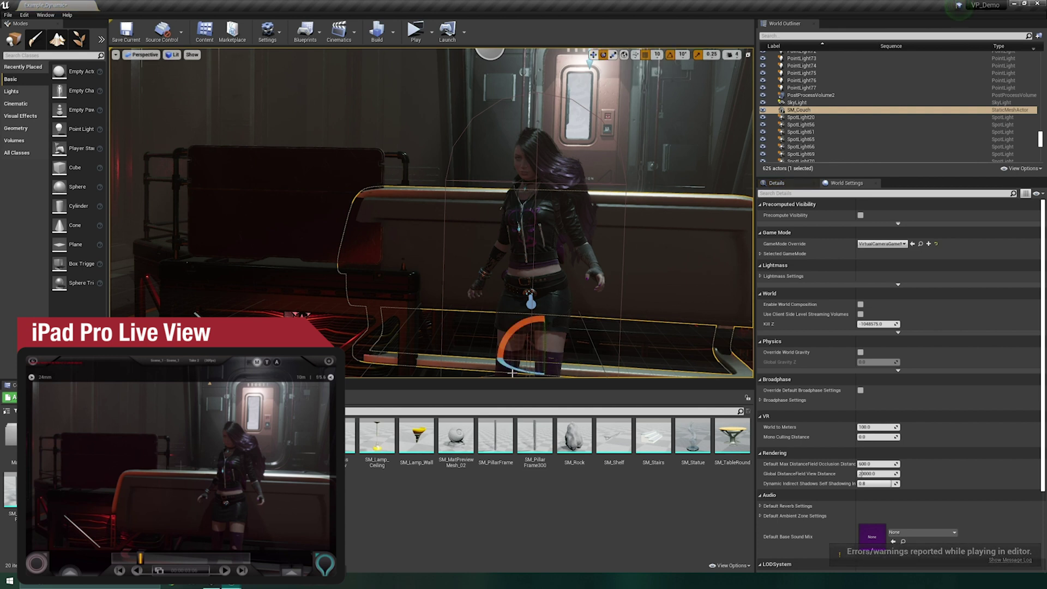
{"action": "mouse_move", "coordinate": [512, 372]}
{"action": "left_mouse_down"}
{"action": "mouse_move", "coordinate": [589, 371]}
{"action": "mouse_move", "coordinate": [497, 365]}
{"action": "left_mouse_up"}
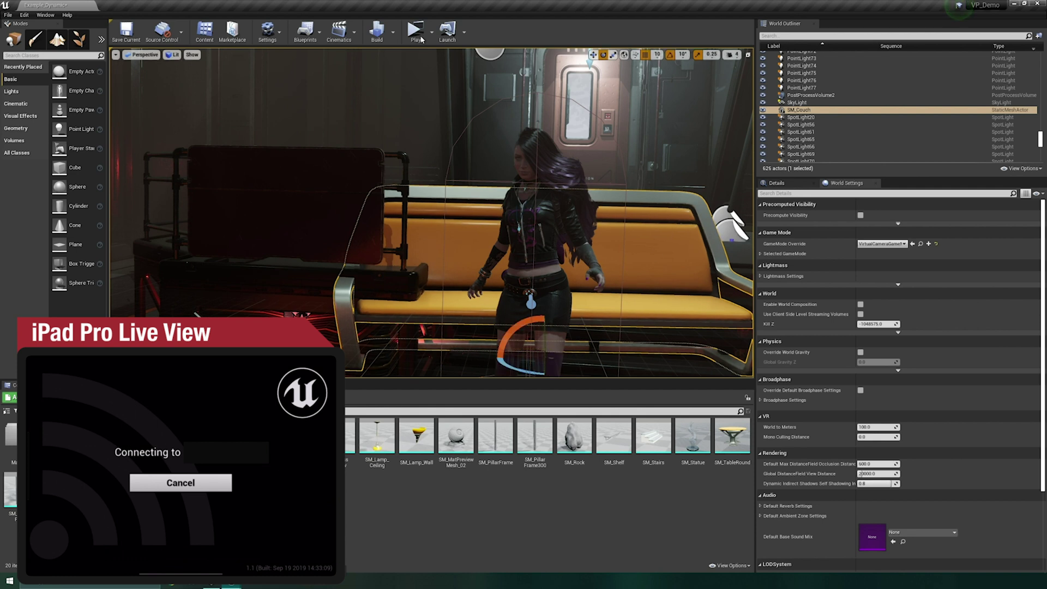
Play the level, scrub the take to frames 0370 and 0360, and select the Camera Cuts section.
{"action": "left_click", "coordinate": [416, 31]}
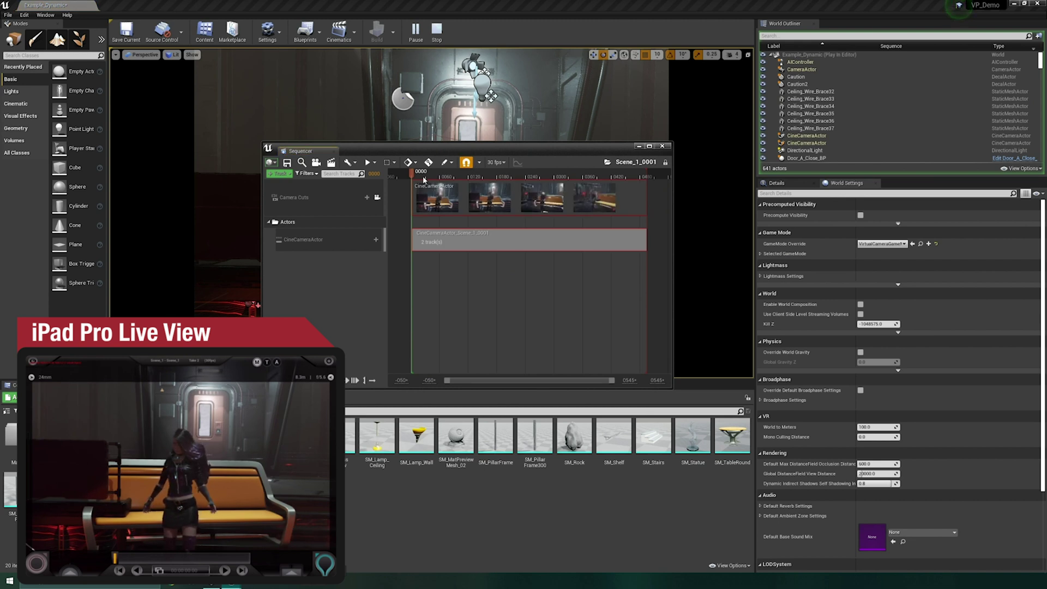
{"action": "left_click_drag", "start_coordinate": [427, 178], "coordinate": [663, 171]}
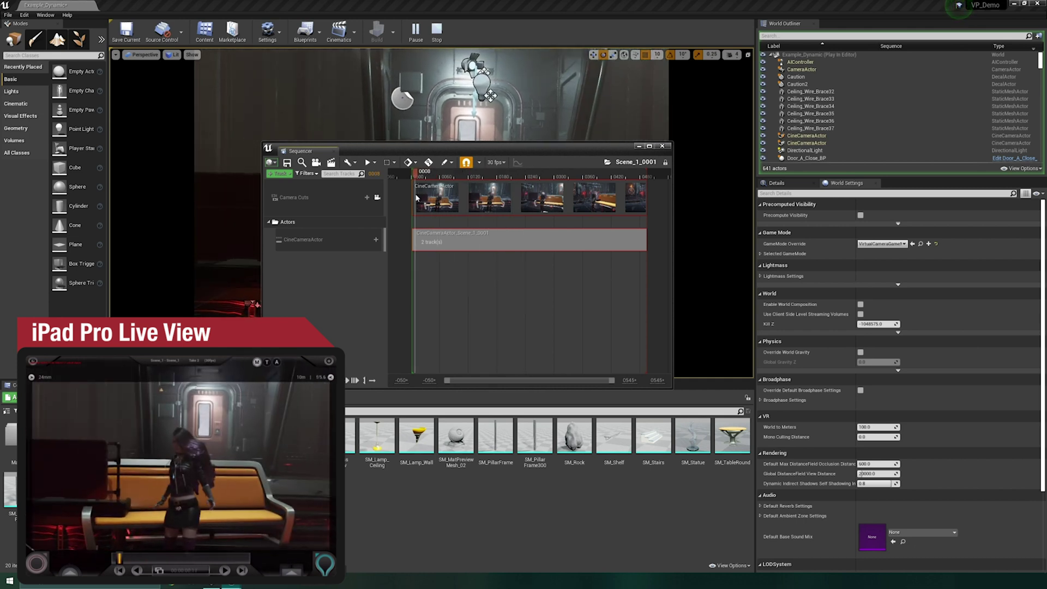
{"action": "left_click_drag", "start_coordinate": [416, 198], "coordinate": [452, 205]}
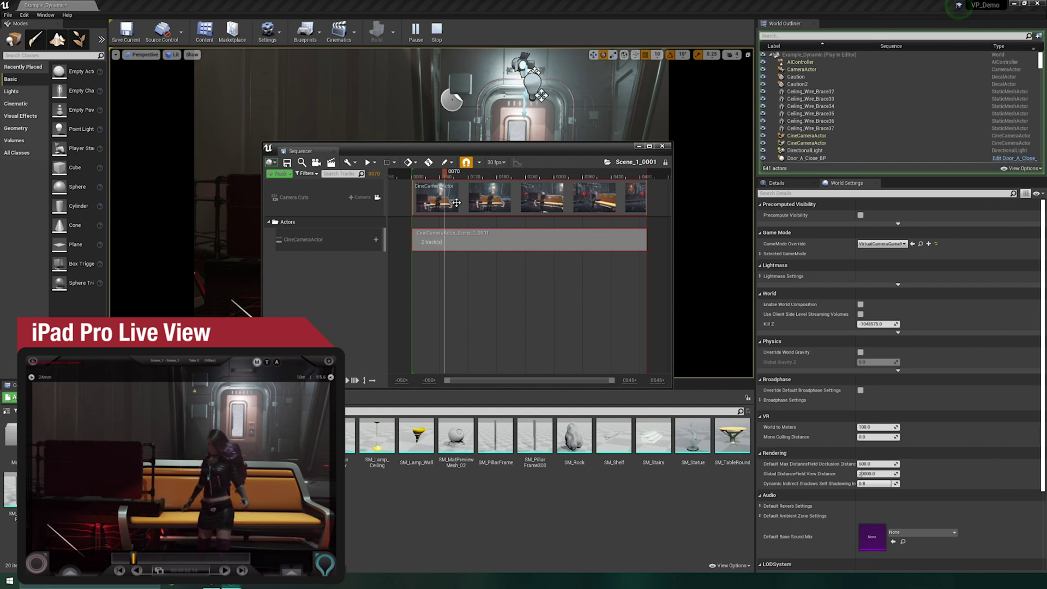
{"action": "left_click", "coordinate": [457, 203]}
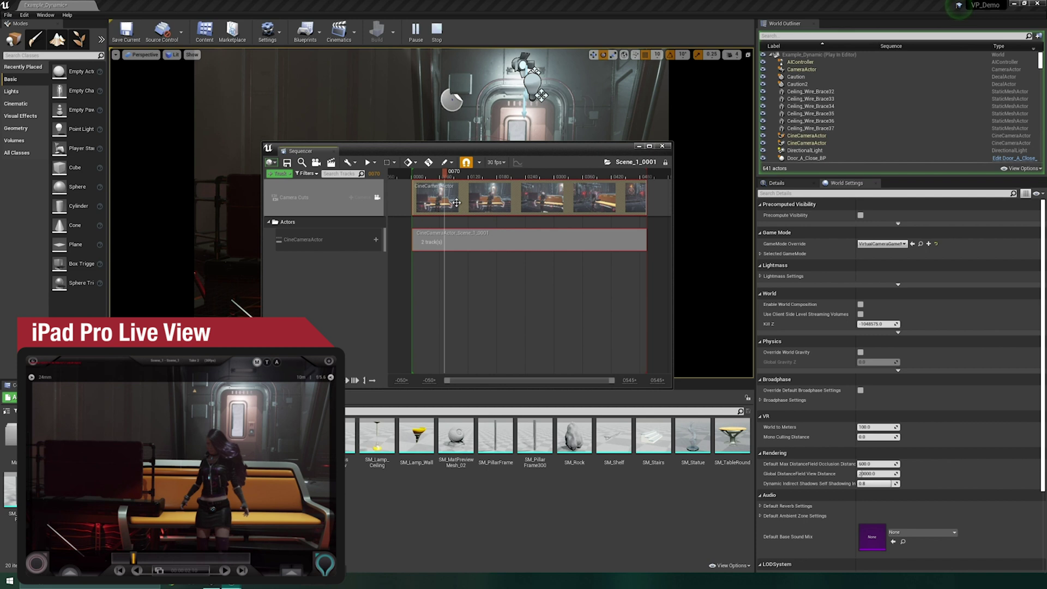